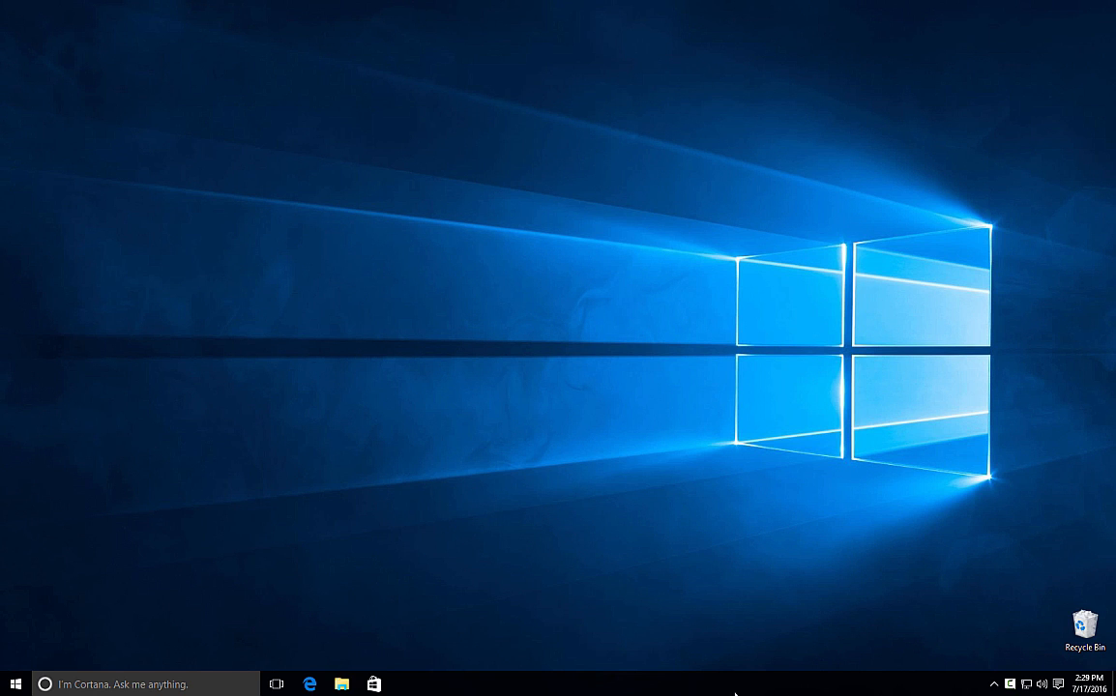
Open Task Manager and move its window to the side of the desktop to free space for other apps
{"action": "right_click", "coordinate": [627, 690]}
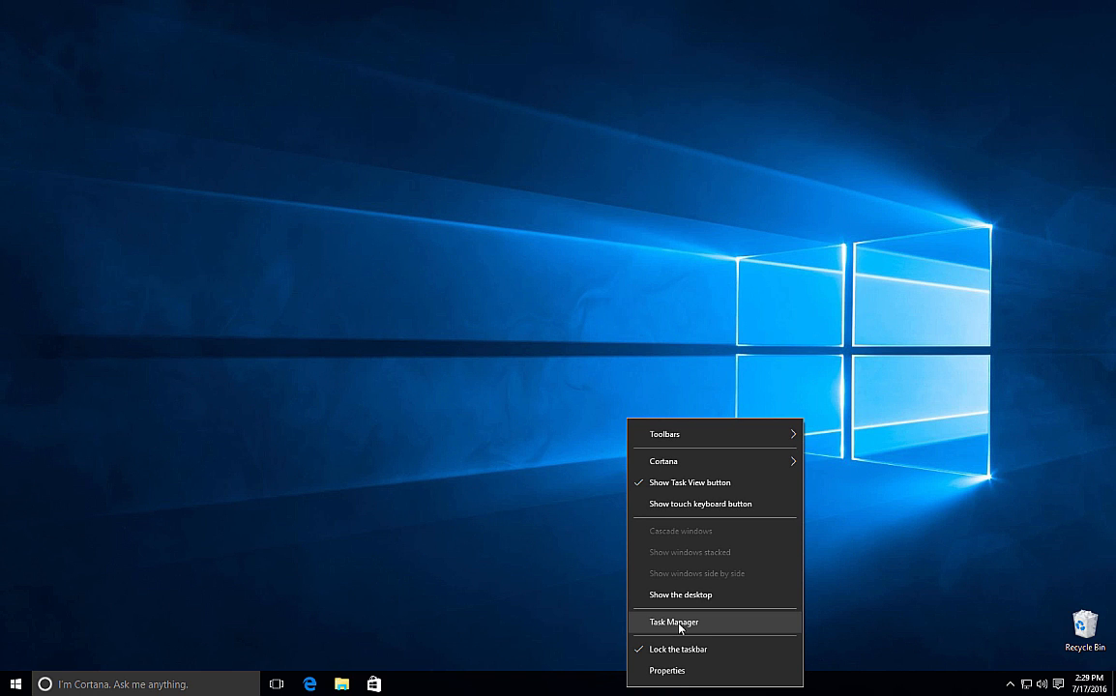
{"action": "left_click", "coordinate": [681, 624]}
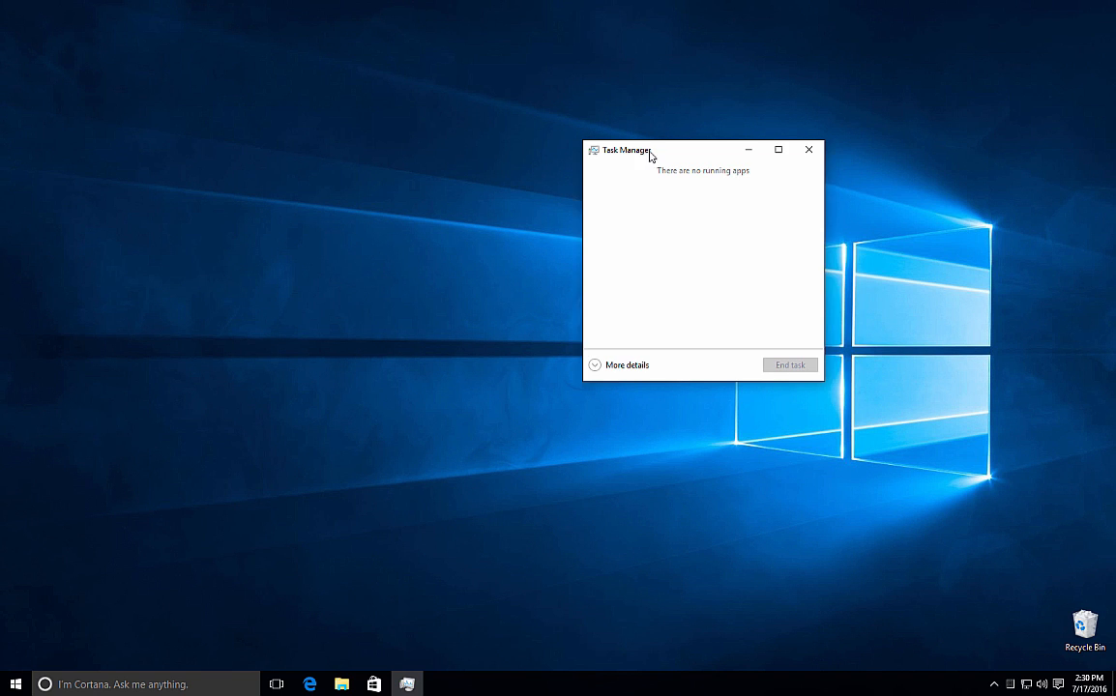
{"action": "left_click_drag", "start_coordinate": [650, 155], "coordinate": [917, 129]}
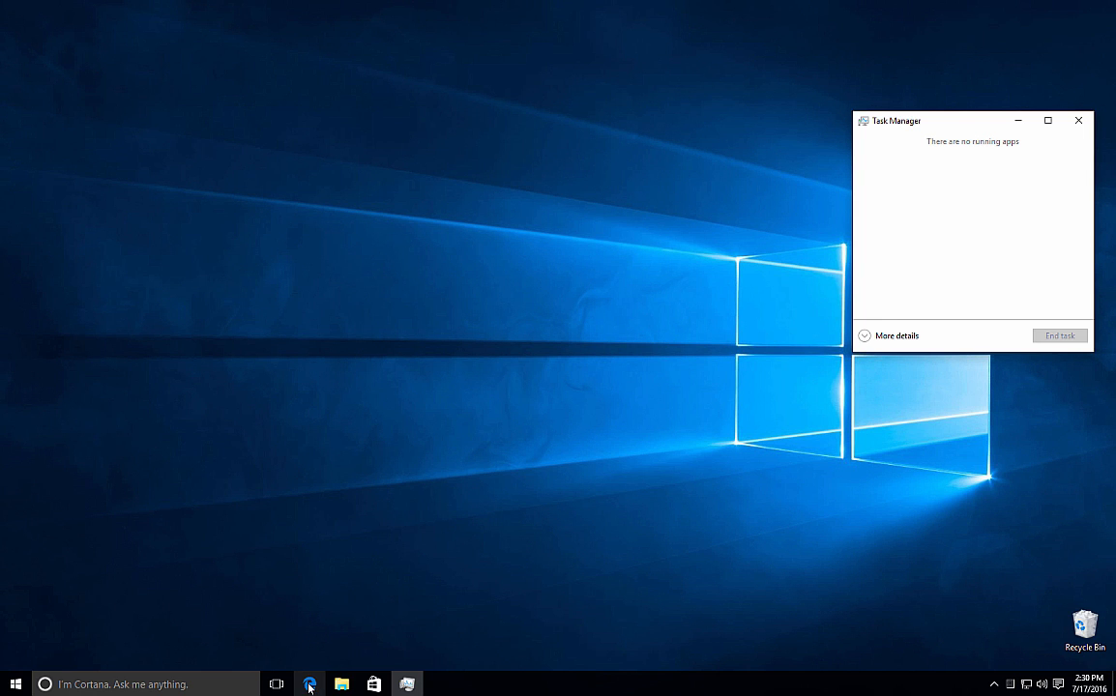
Launch Microsoft Edge and the Maps app, arranging their windows beside Task Manager
{"action": "left_click", "coordinate": [309, 685]}
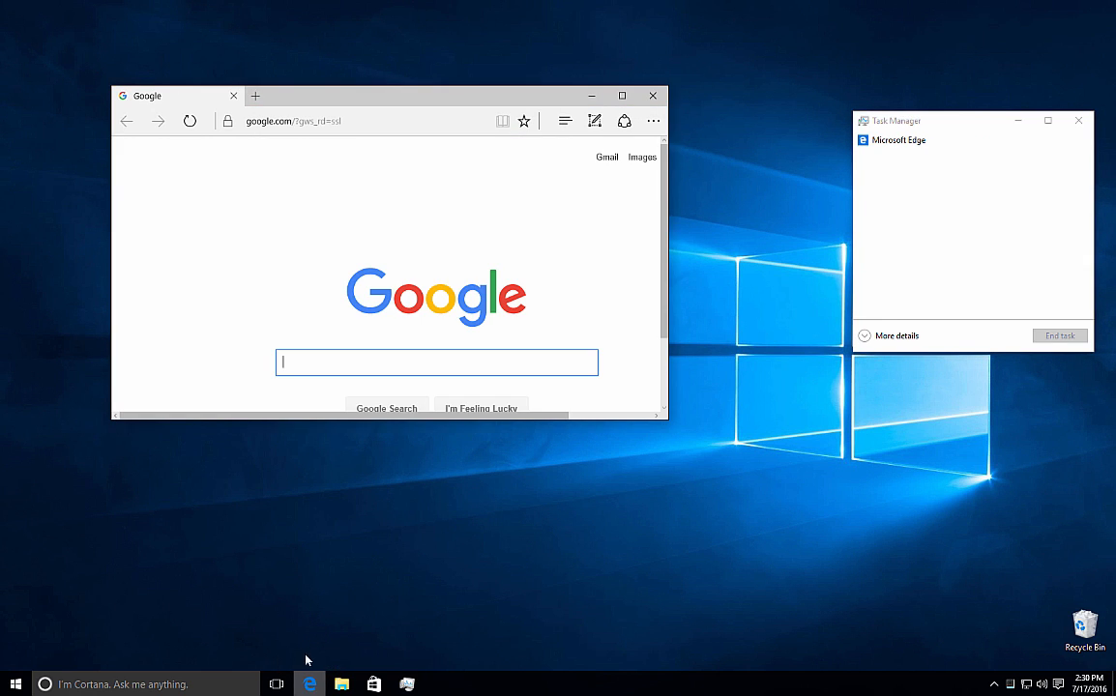
{"action": "left_click_drag", "start_coordinate": [670, 426], "coordinate": [753, 444]}
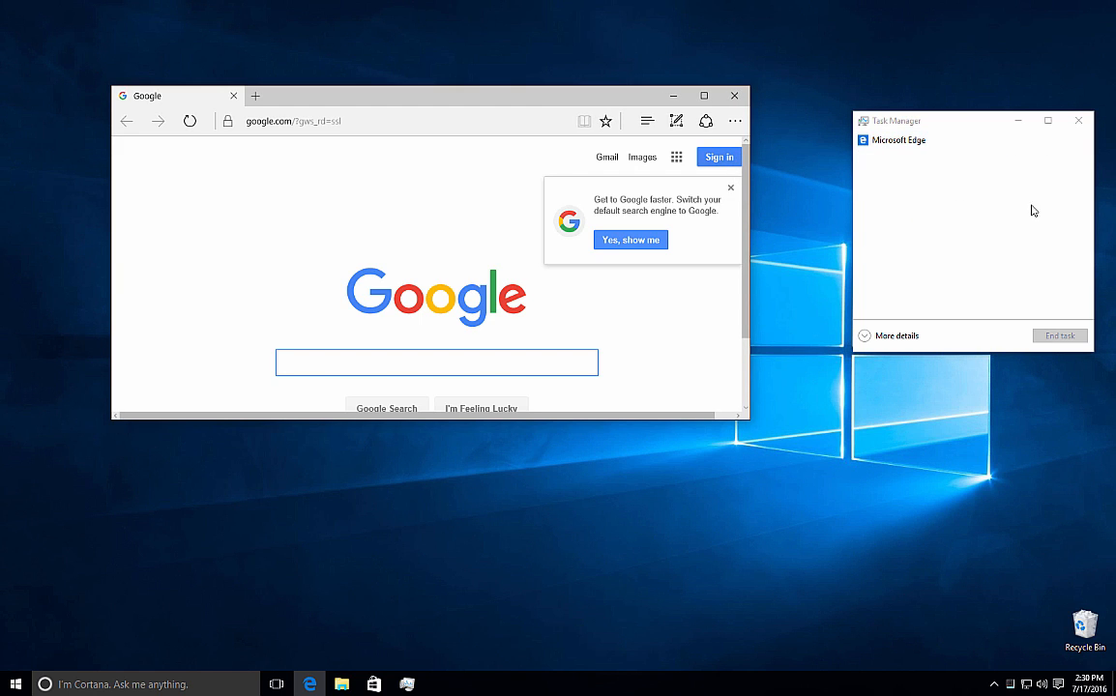
{"action": "left_click", "coordinate": [7, 689]}
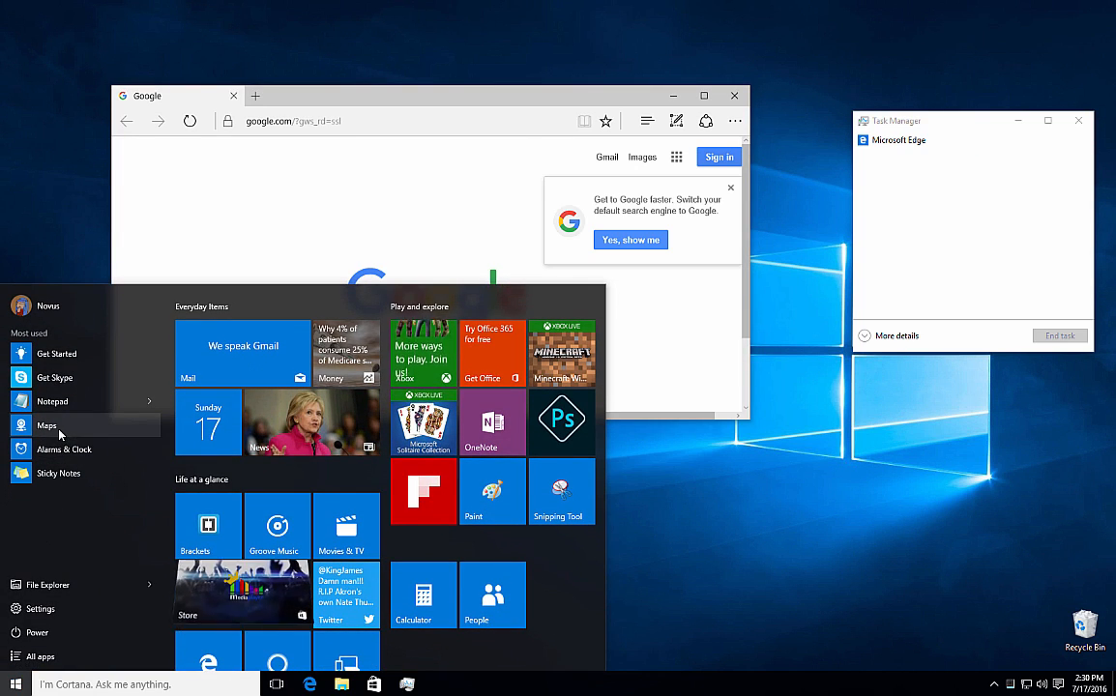
{"action": "left_click", "coordinate": [60, 434]}
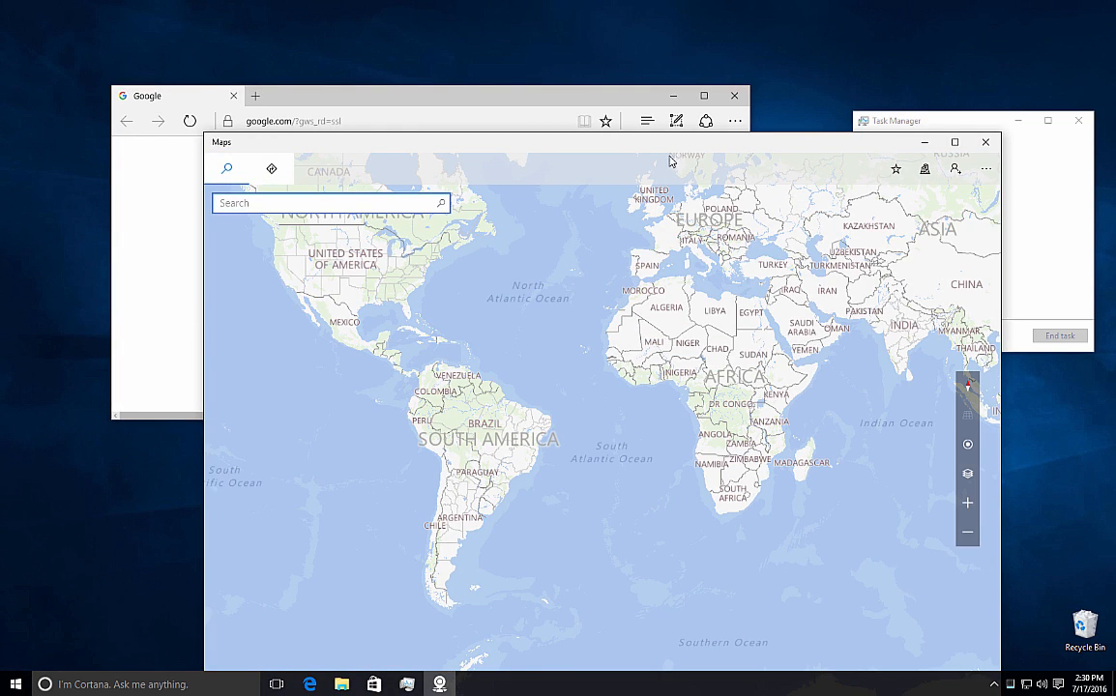
{"action": "left_click_drag", "start_coordinate": [672, 142], "coordinate": [510, 68]}
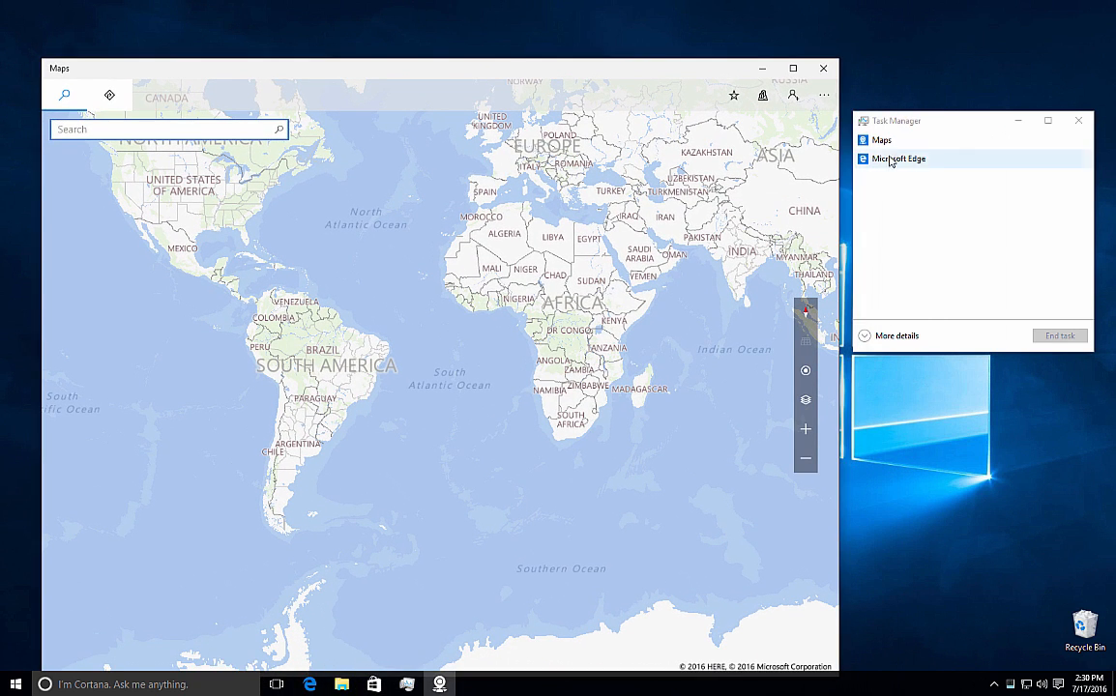
Switch to Microsoft Edge from Task Manager's list of running apps and reposition its window over Maps
{"action": "left_click", "coordinate": [899, 162]}
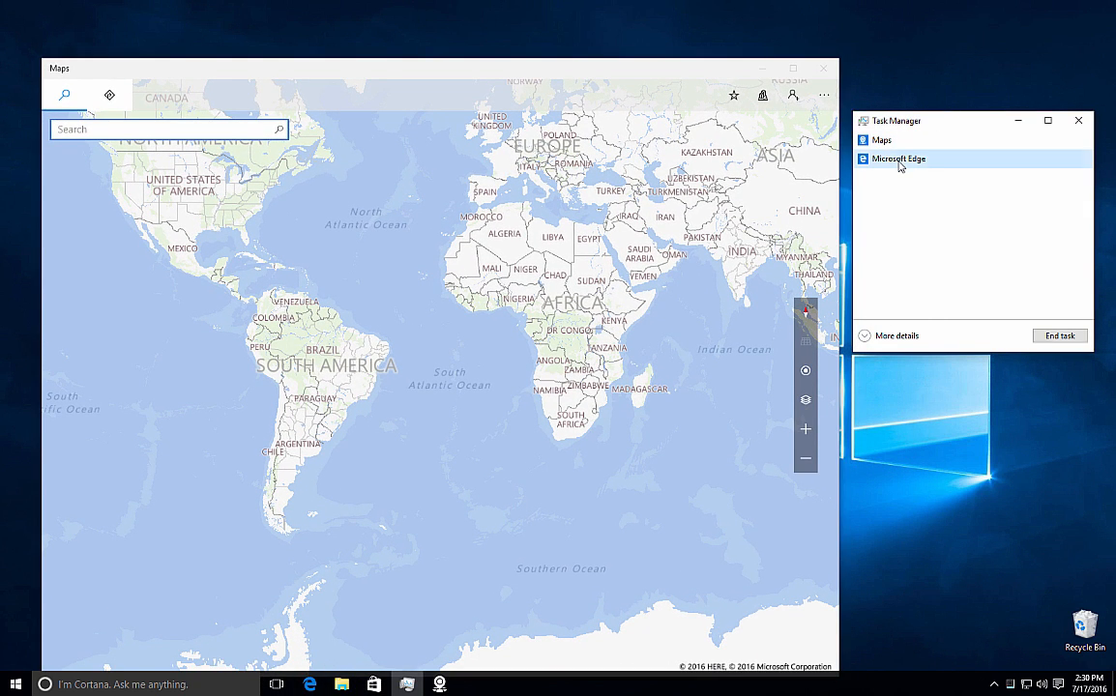
{"action": "double_click", "coordinate": [900, 162]}
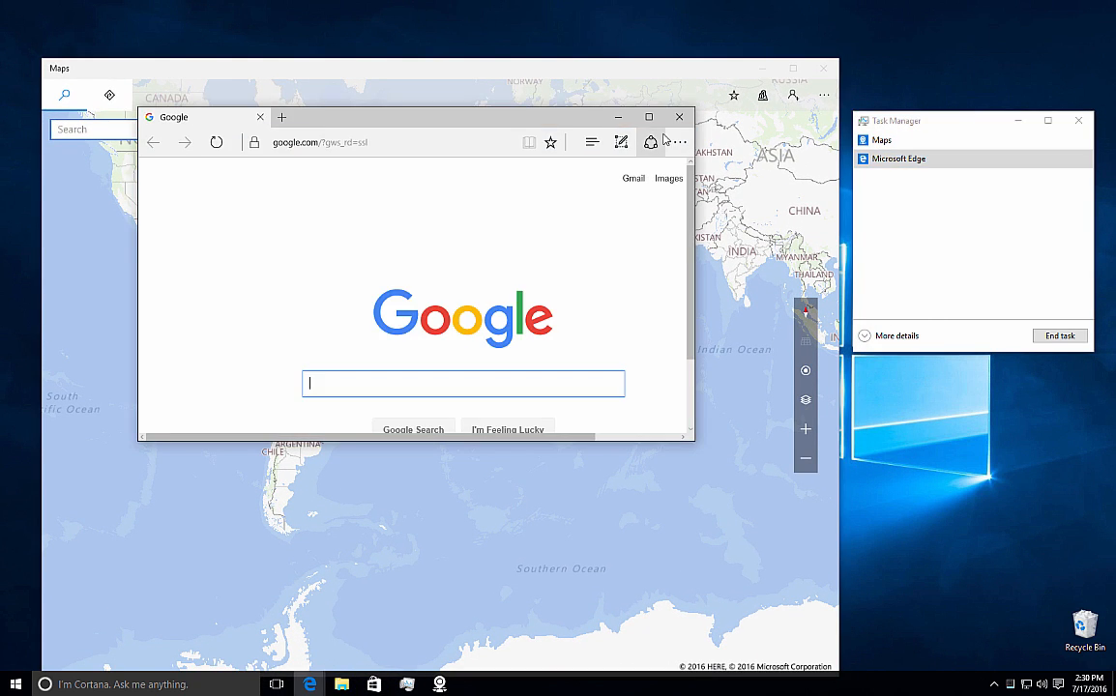
{"action": "left_click_drag", "start_coordinate": [566, 124], "coordinate": [625, 183]}
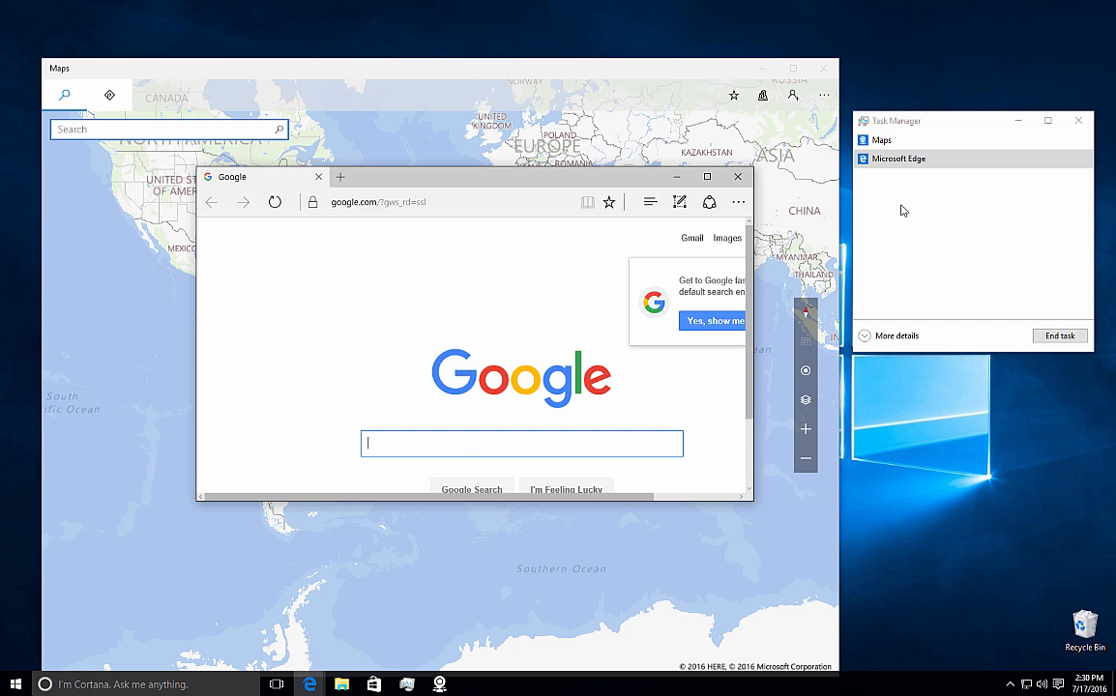
View all open windows, return to Task Manager and end the Microsoft Edge task
{"action": "left_click", "coordinate": [276, 684]}
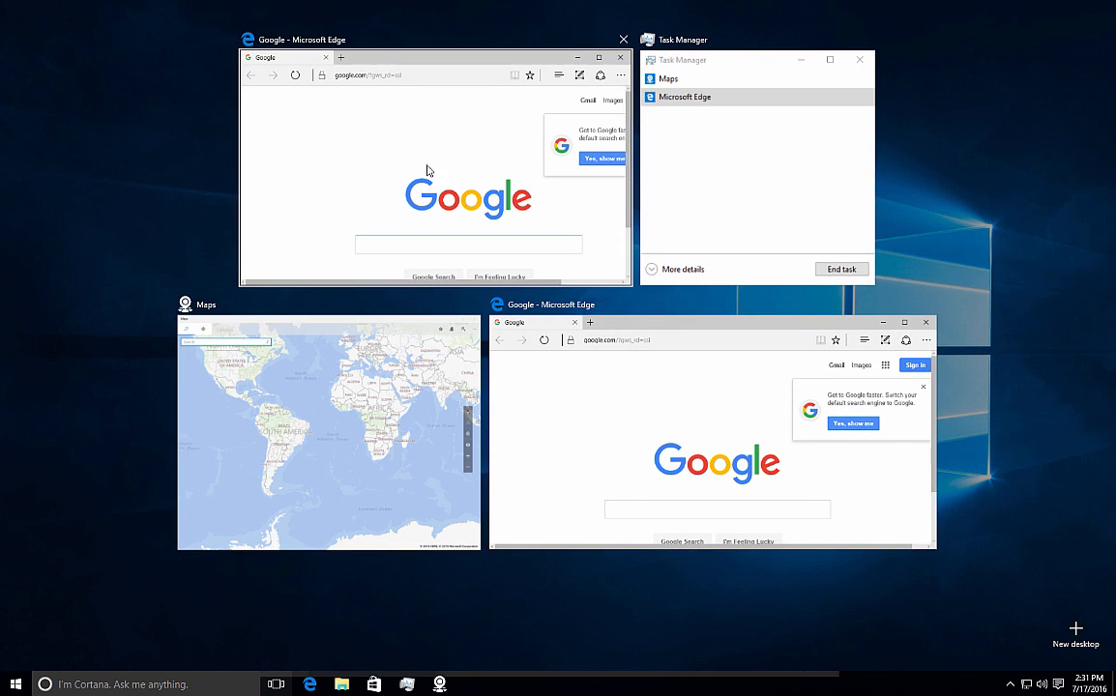
{"action": "left_click", "coordinate": [781, 221]}
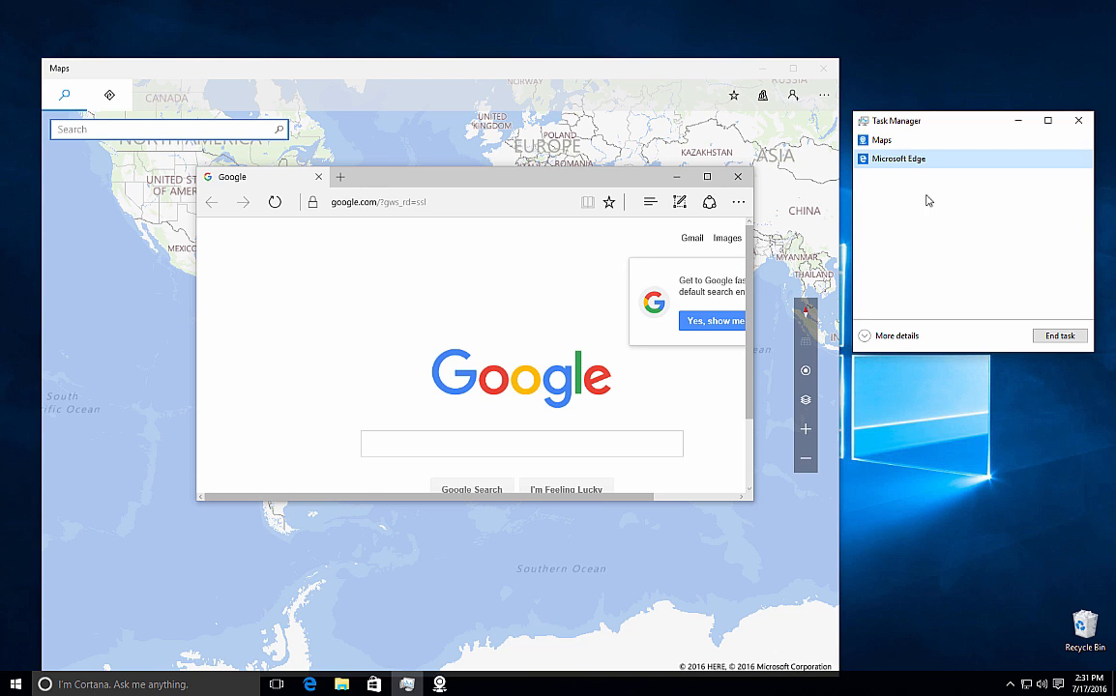
{"action": "left_click_drag", "start_coordinate": [919, 127], "coordinate": [924, 140]}
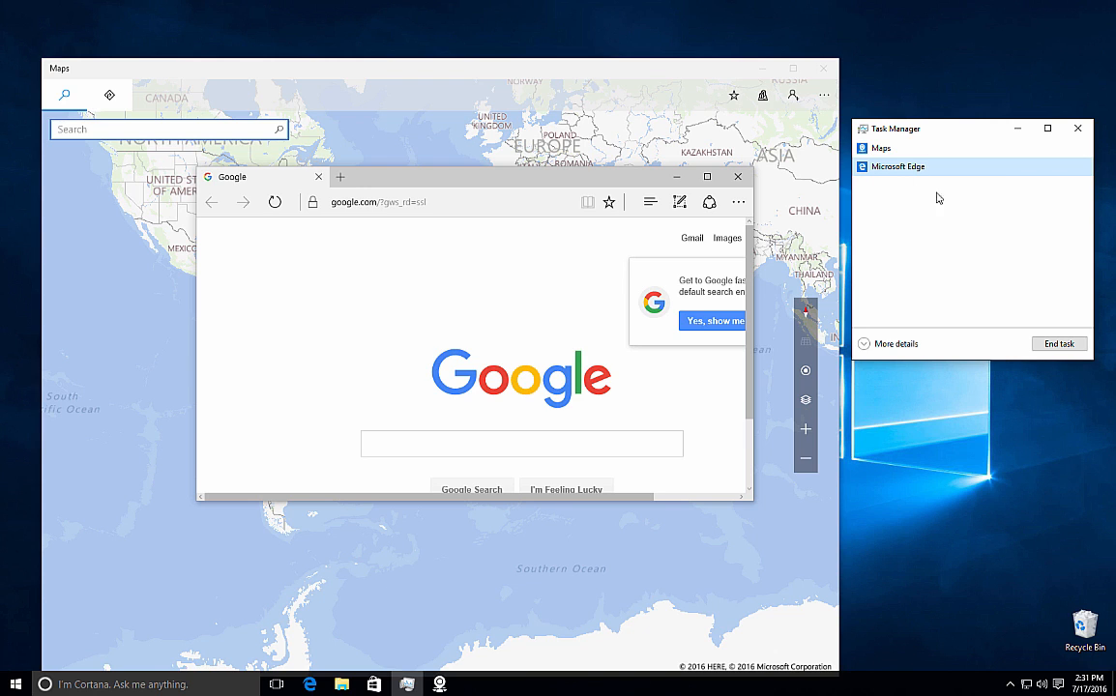
{"action": "left_click", "coordinate": [1064, 347]}
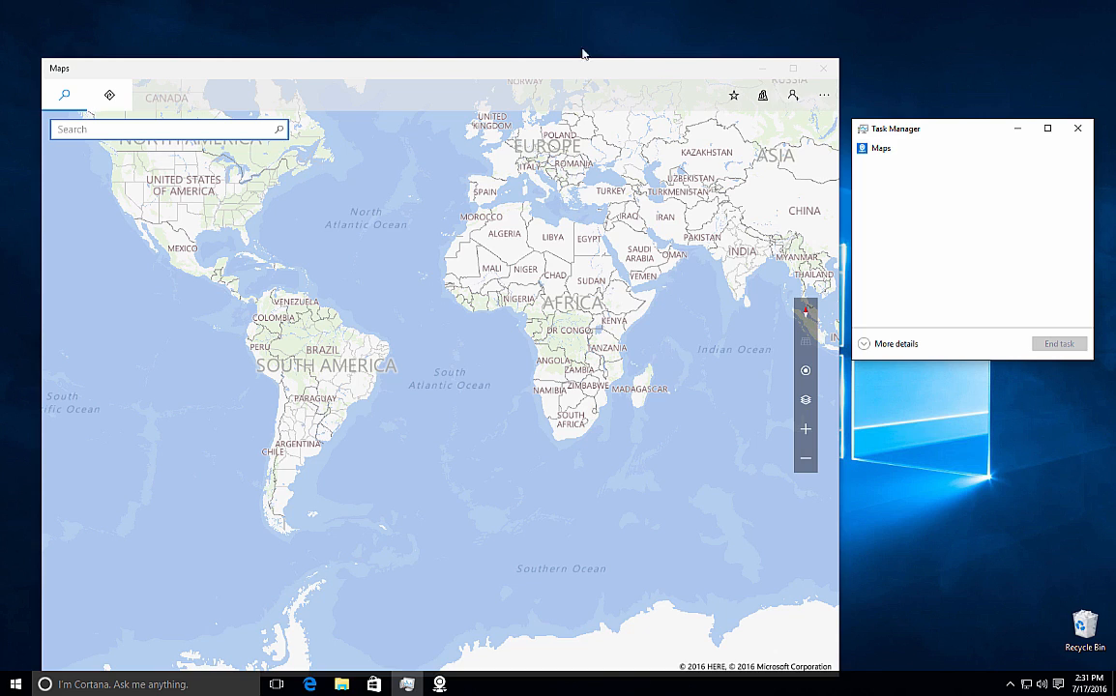
Reposition the Maps window clear of Task Manager and end the Maps task
{"action": "mouse_move", "coordinate": [705, 75]}
{"action": "left_mouse_down"}
{"action": "mouse_move", "coordinate": [764, 369]}
{"action": "mouse_move", "coordinate": [882, 666]}
{"action": "mouse_move", "coordinate": [635, 639]}
{"action": "mouse_move", "coordinate": [658, 250]}
{"action": "mouse_move", "coordinate": [698, 52]}
{"action": "left_mouse_up"}
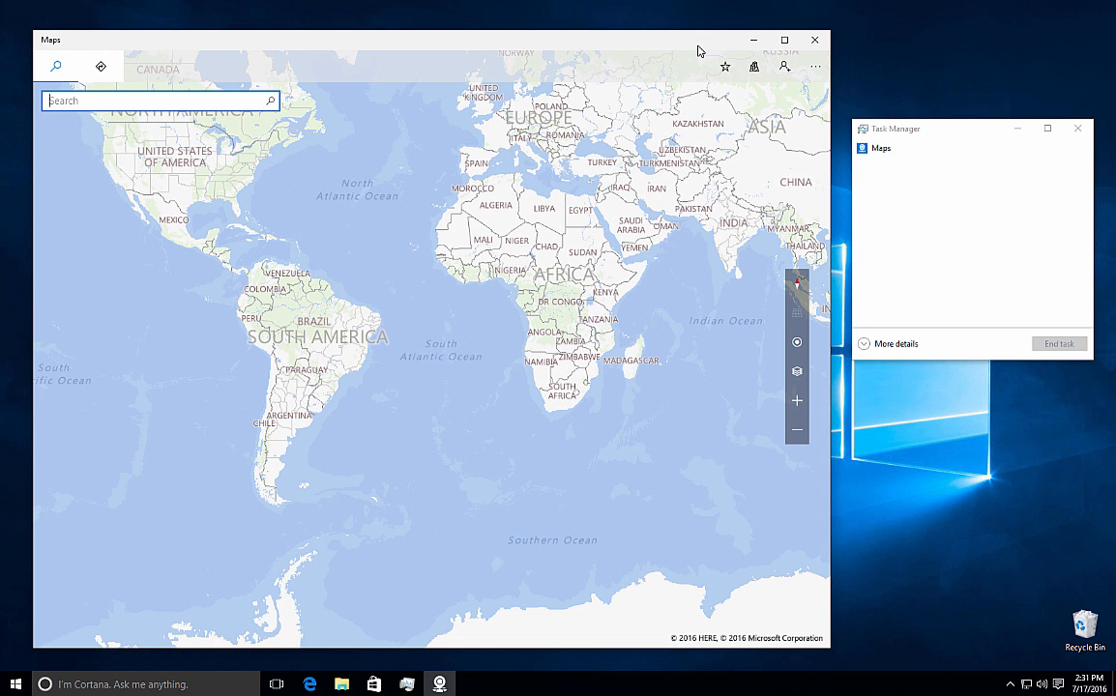
{"action": "left_click", "coordinate": [886, 152]}
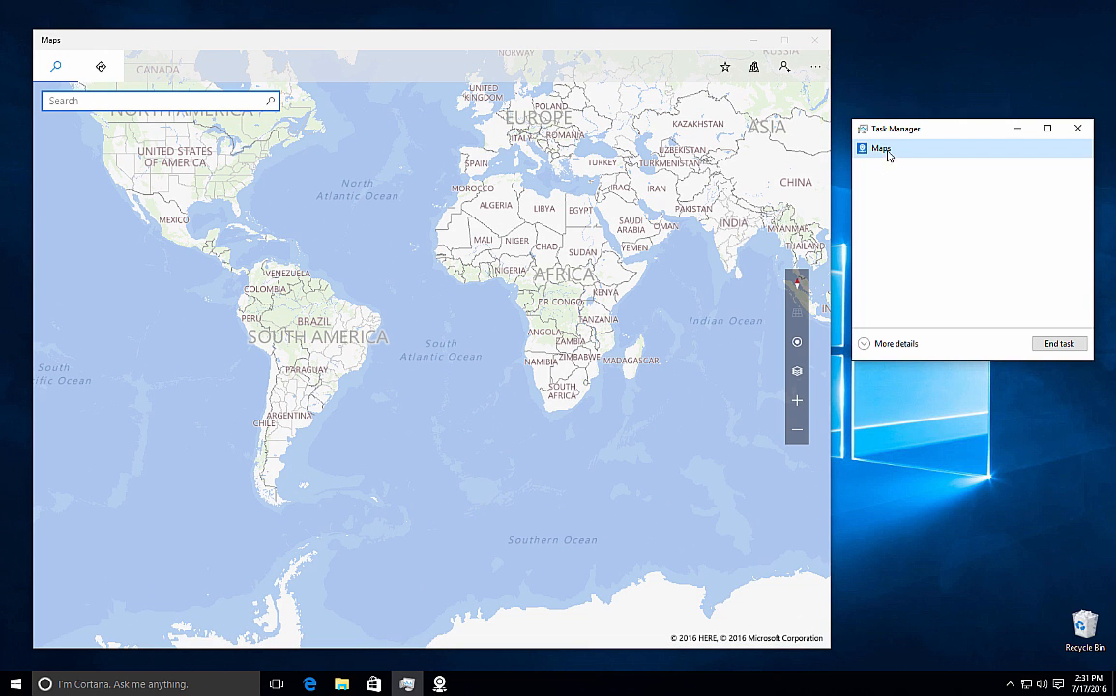
{"action": "left_click", "coordinate": [1058, 346]}
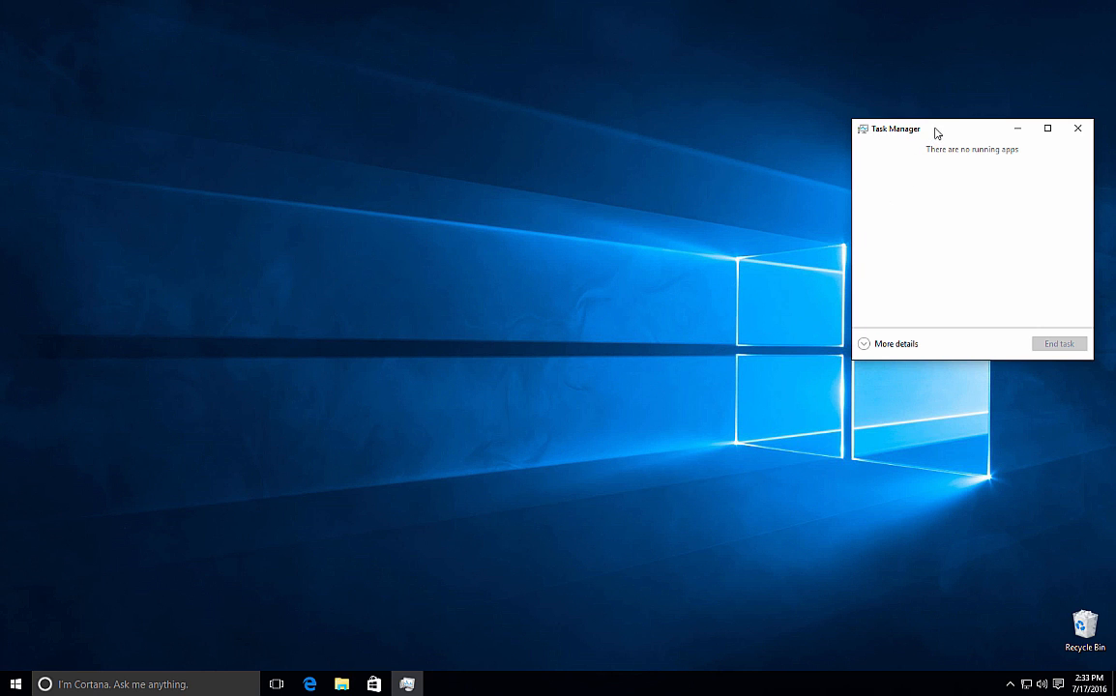
Move Task Manager to the middle of the desktop and expand it to the detailed view
{"action": "left_click_drag", "start_coordinate": [918, 134], "coordinate": [527, 187]}
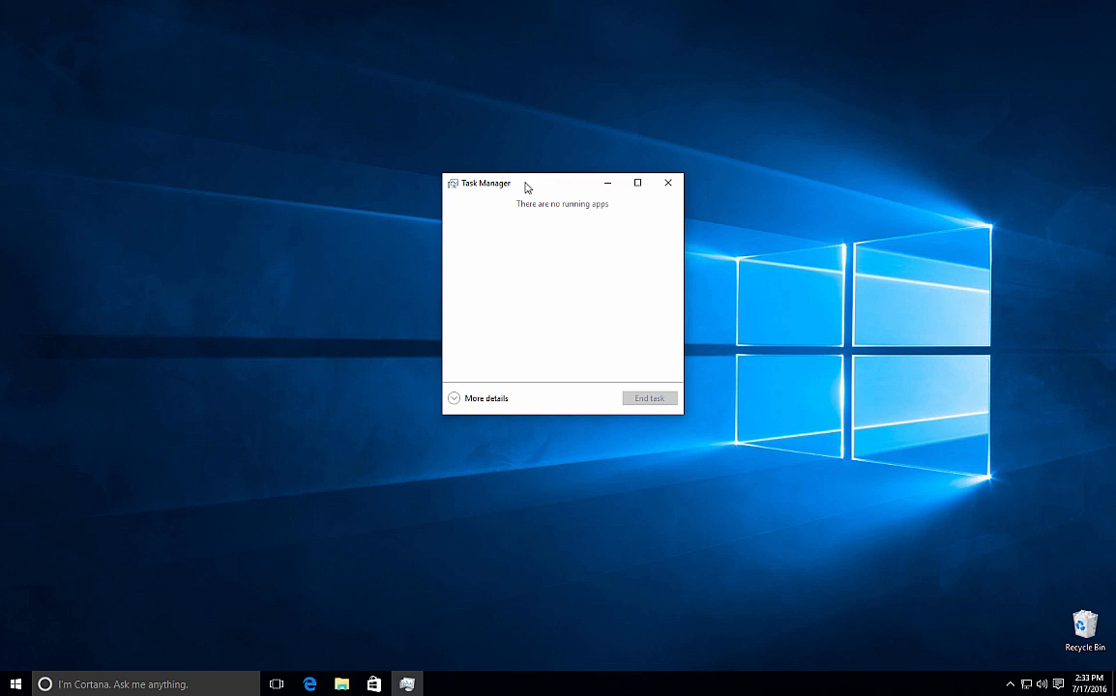
{"action": "left_click", "coordinate": [455, 399]}
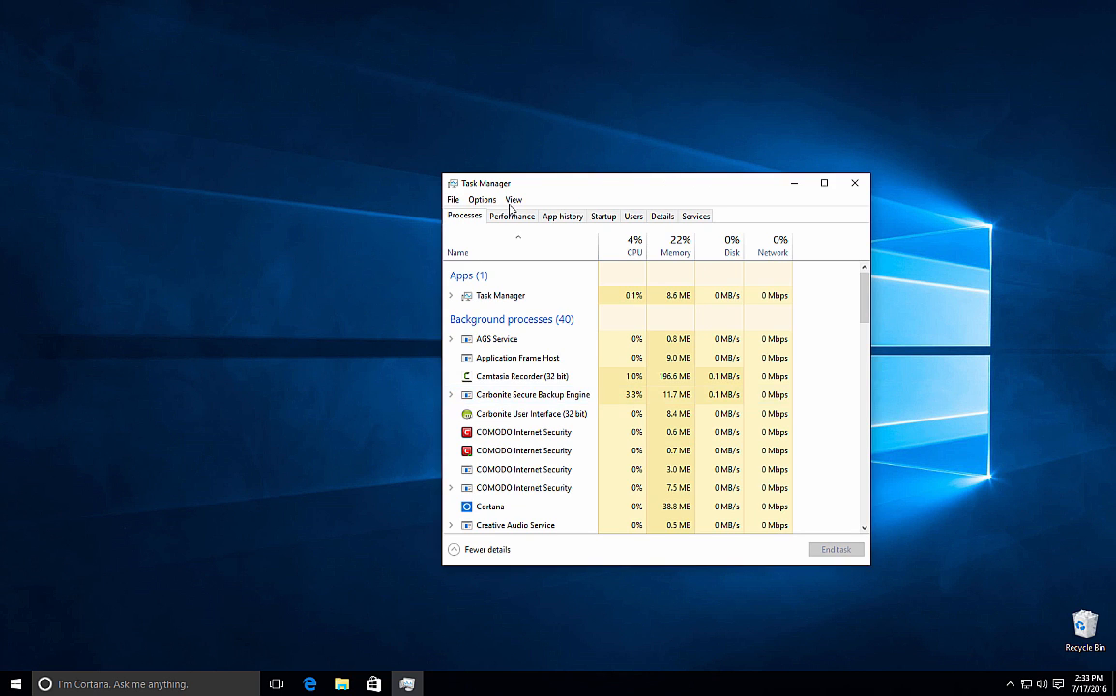
{"action": "left_click_drag", "start_coordinate": [605, 188], "coordinate": [546, 183]}
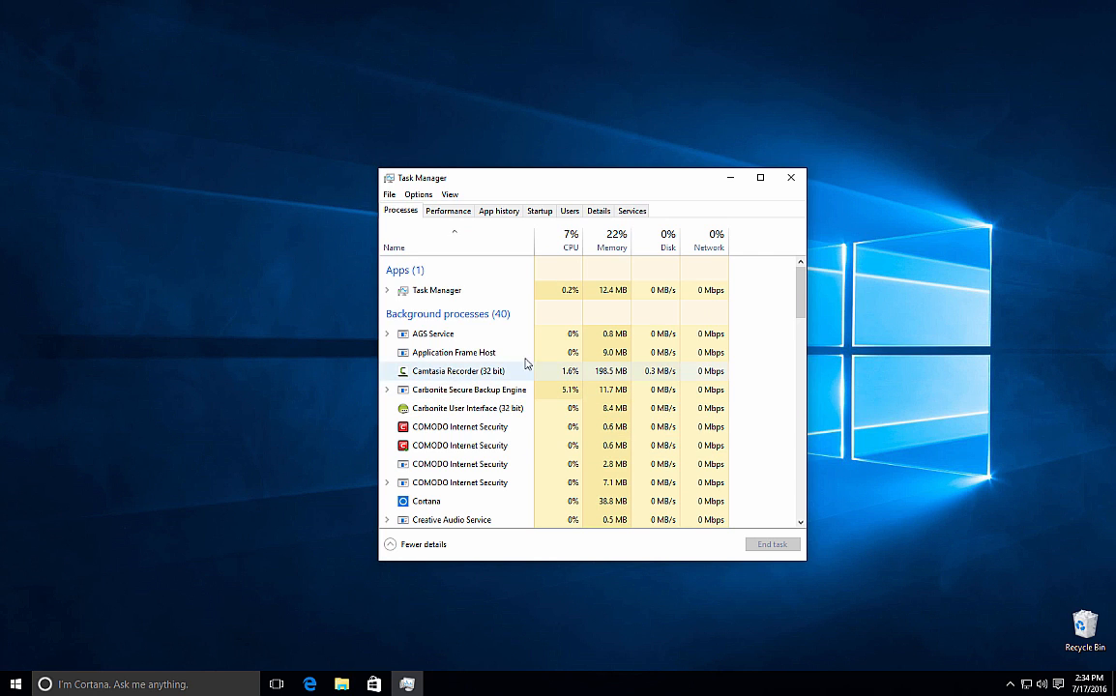
Examine the apps, background processes and Windows processes listed, selecting Carbonite User Interface and Task Manager in turn
{"action": "mouse_move", "coordinate": [799, 293]}
{"action": "left_mouse_down"}
{"action": "mouse_move", "coordinate": [799, 316]}
{"action": "mouse_move", "coordinate": [800, 286]}
{"action": "left_mouse_up"}
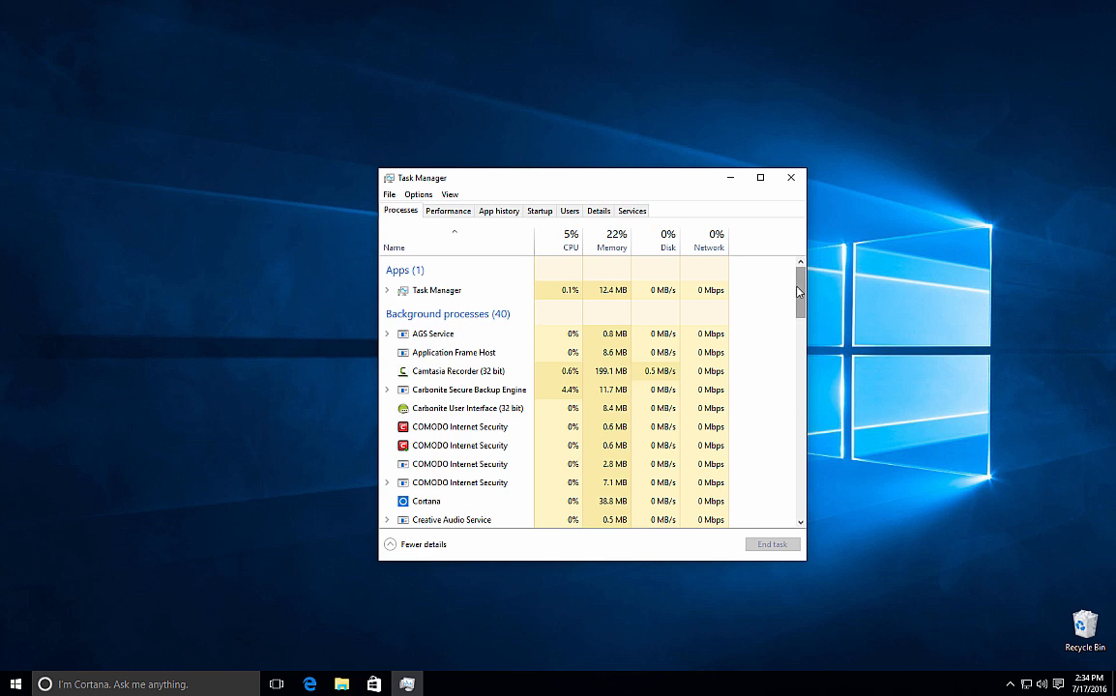
{"action": "left_click_drag", "start_coordinate": [800, 287], "coordinate": [799, 433]}
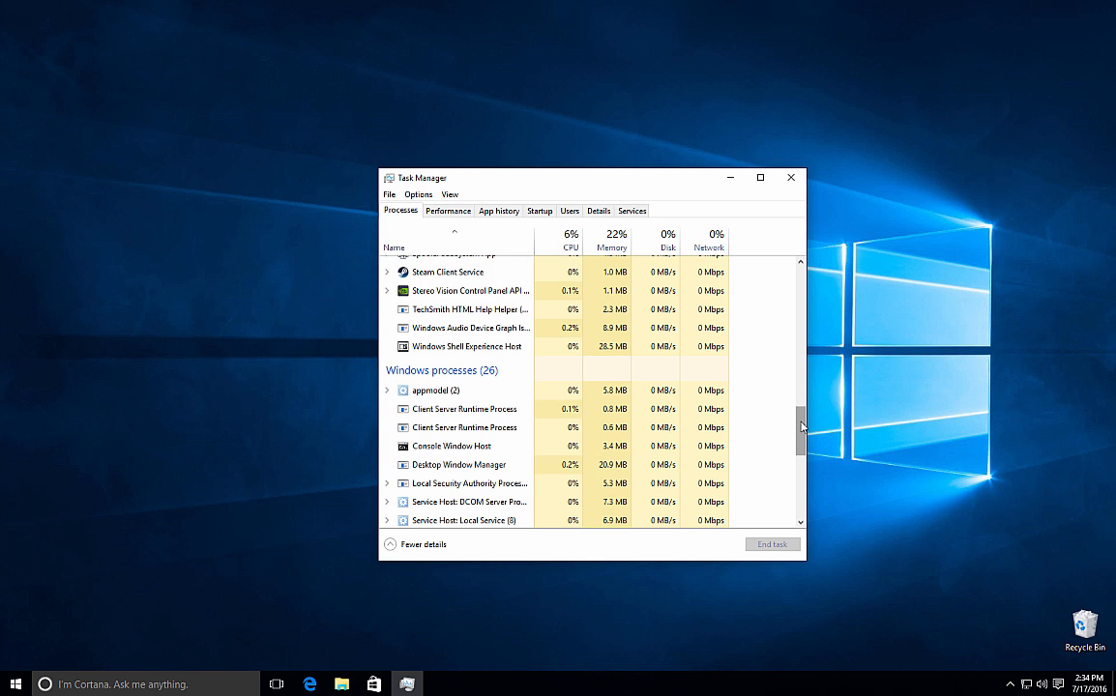
{"action": "left_click_drag", "start_coordinate": [802, 426], "coordinate": [802, 284]}
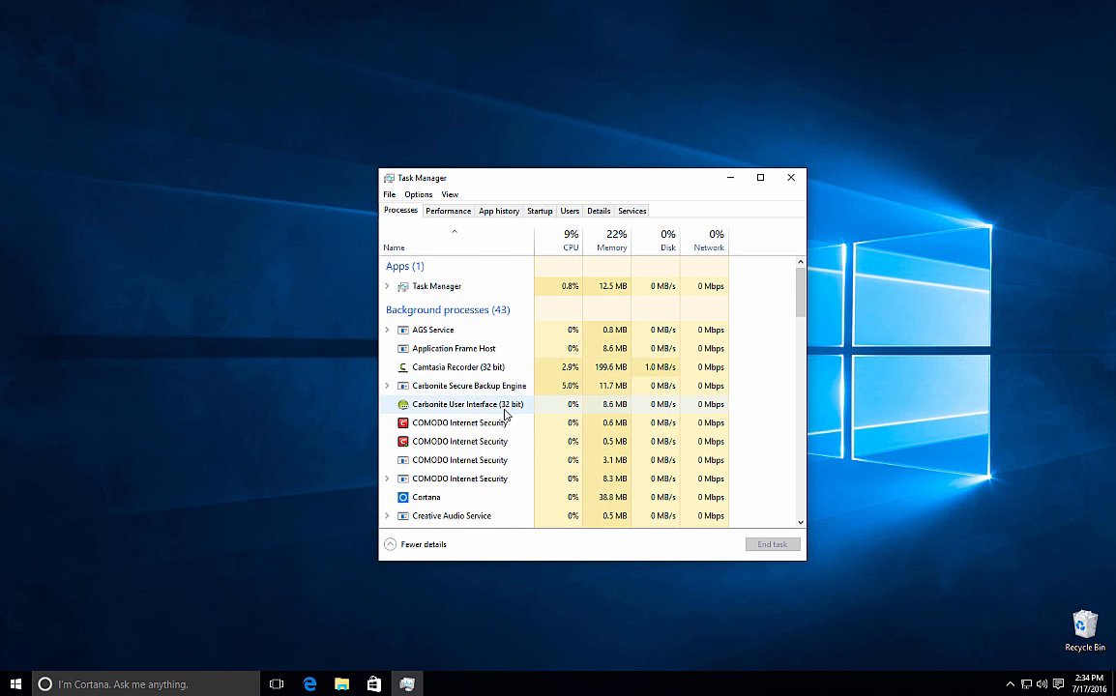
{"action": "left_click", "coordinate": [436, 409]}
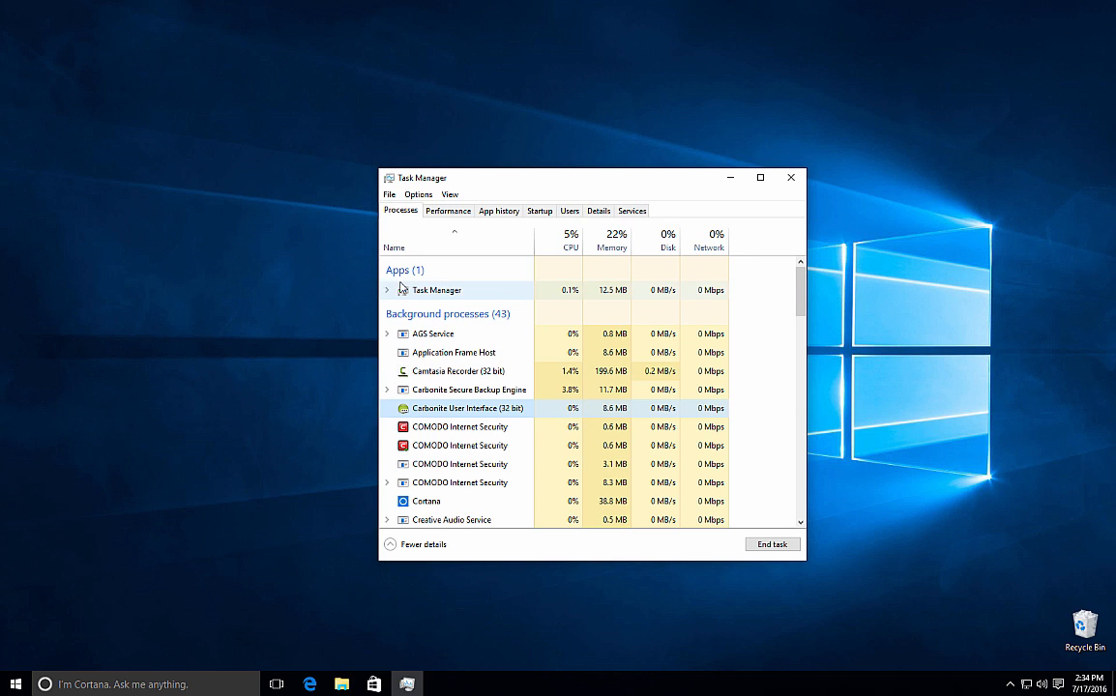
{"action": "left_click", "coordinate": [473, 292]}
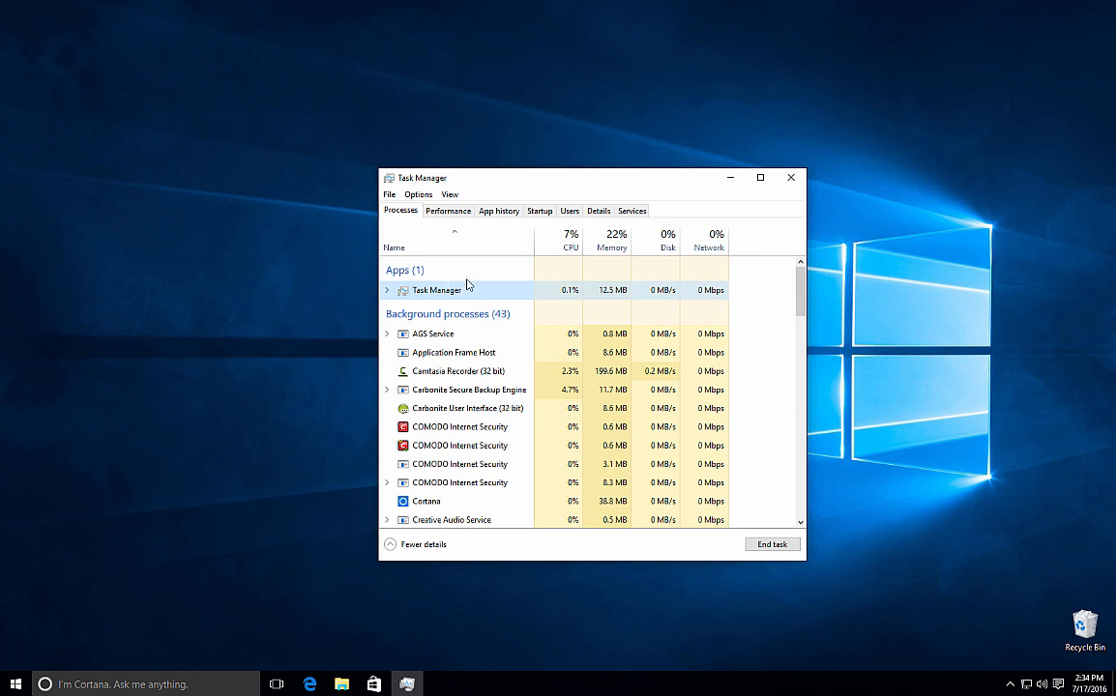
Launch Microsoft Edge and arrange its window side by side with the detailed Task Manager
{"action": "left_click_drag", "start_coordinate": [572, 189], "coordinate": [824, 129]}
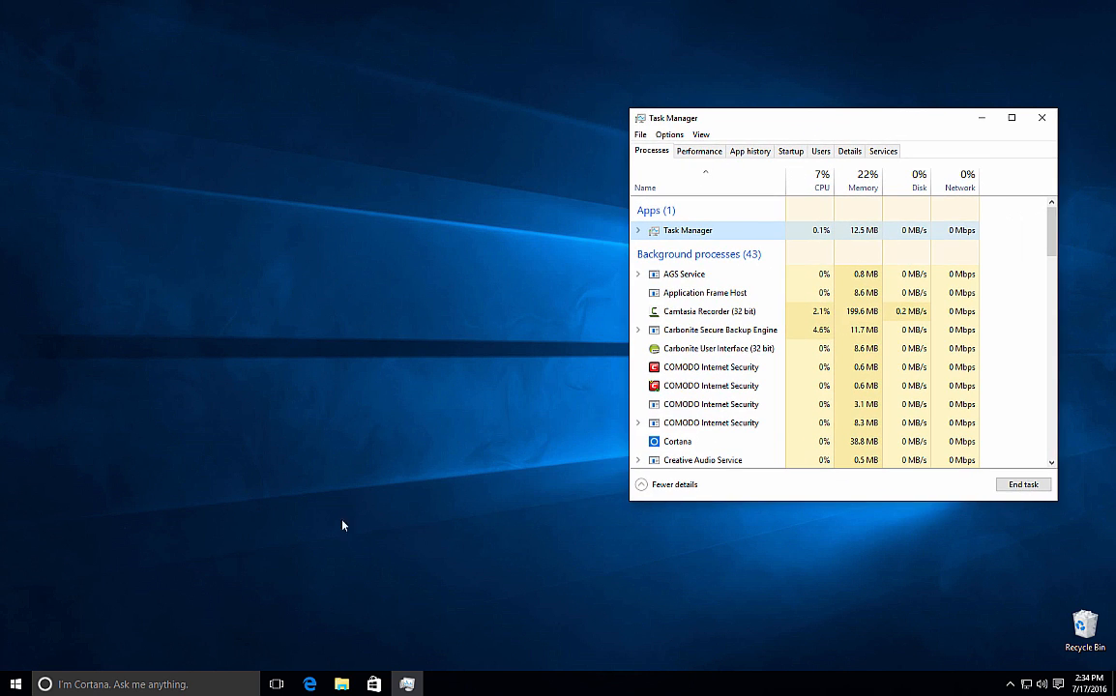
{"action": "left_click", "coordinate": [311, 684]}
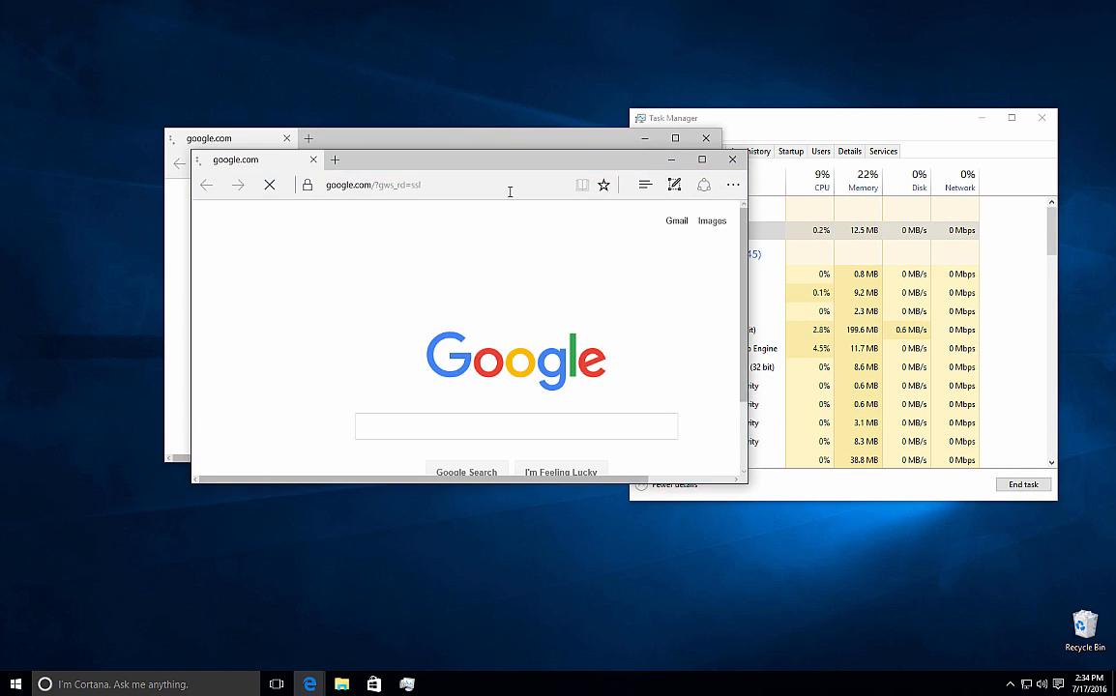
{"action": "left_click", "coordinate": [571, 209]}
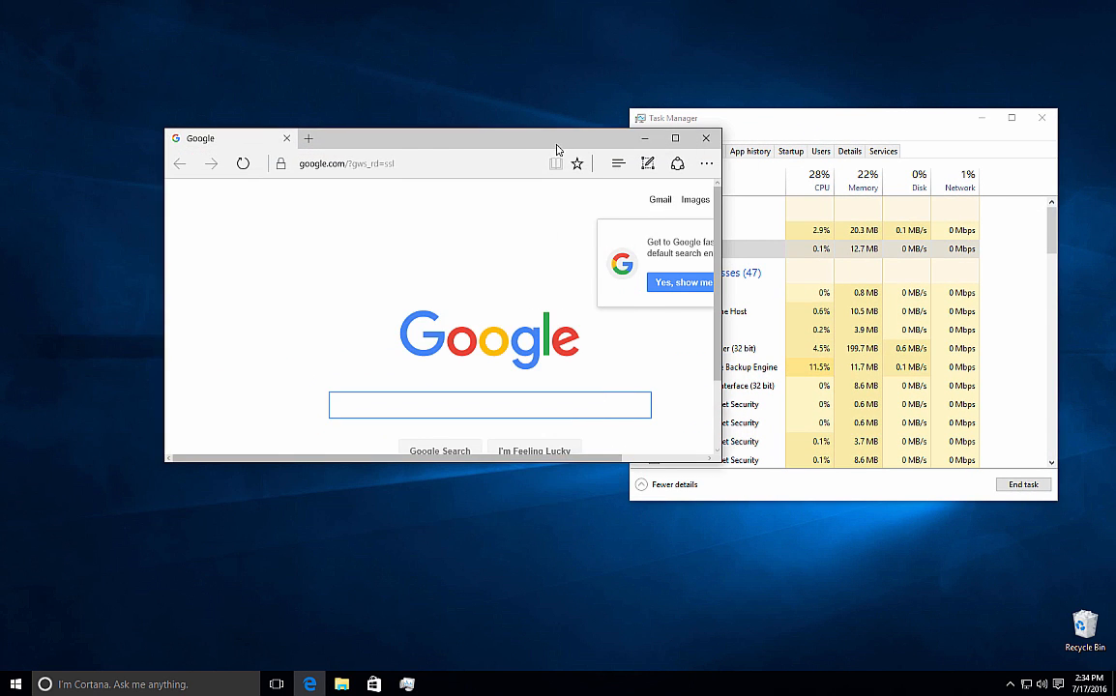
{"action": "left_click_drag", "start_coordinate": [564, 145], "coordinate": [456, 137]}
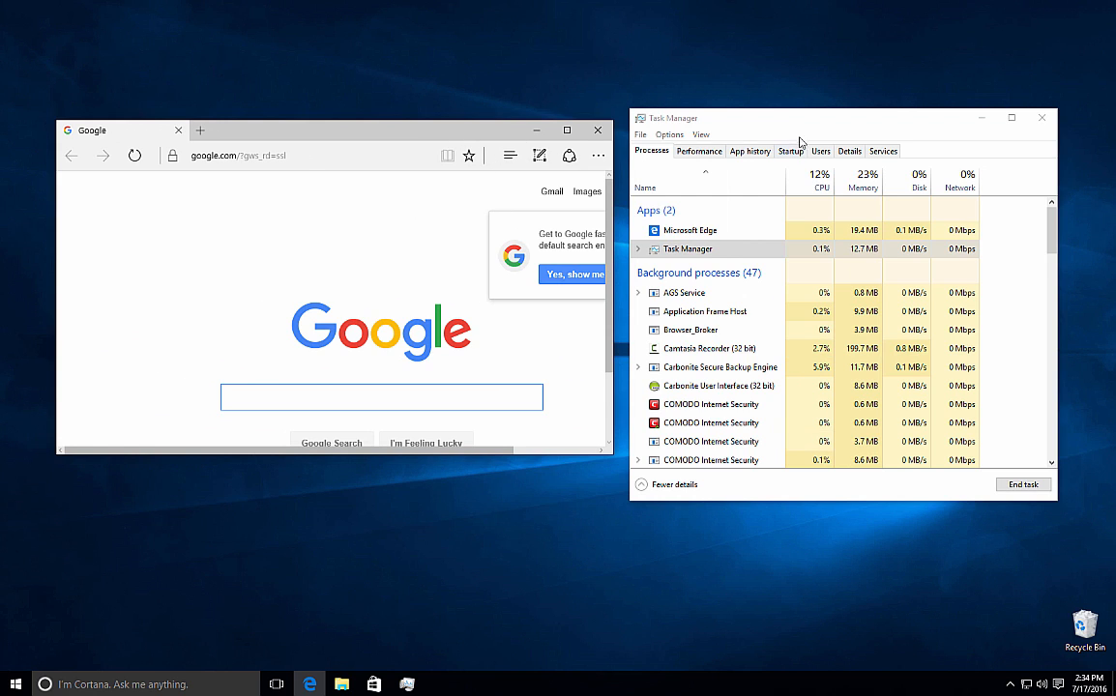
End the Microsoft Edge app from the detailed process list
{"action": "left_click", "coordinate": [702, 116]}
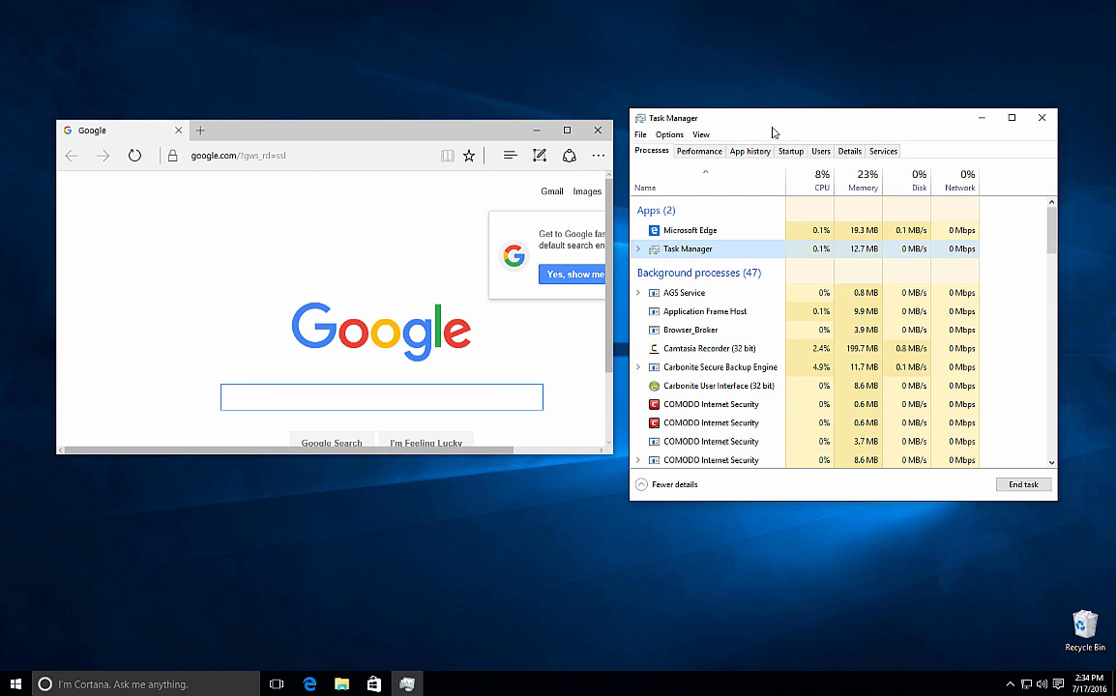
{"action": "left_click", "coordinate": [689, 230]}
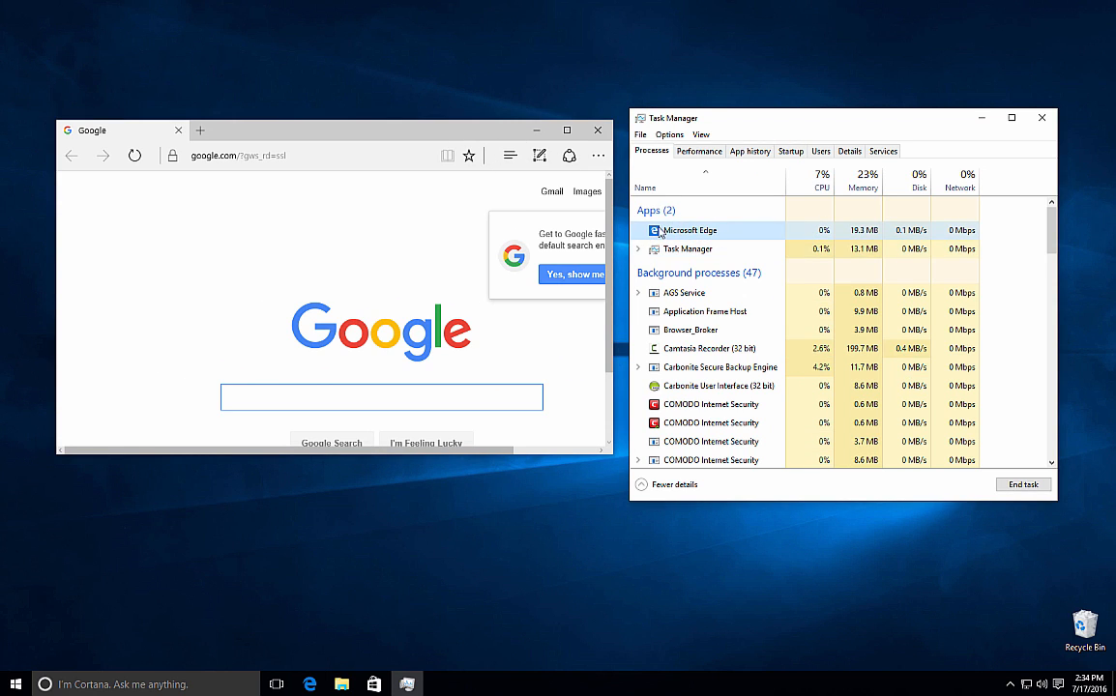
{"action": "left_click", "coordinate": [1022, 487]}
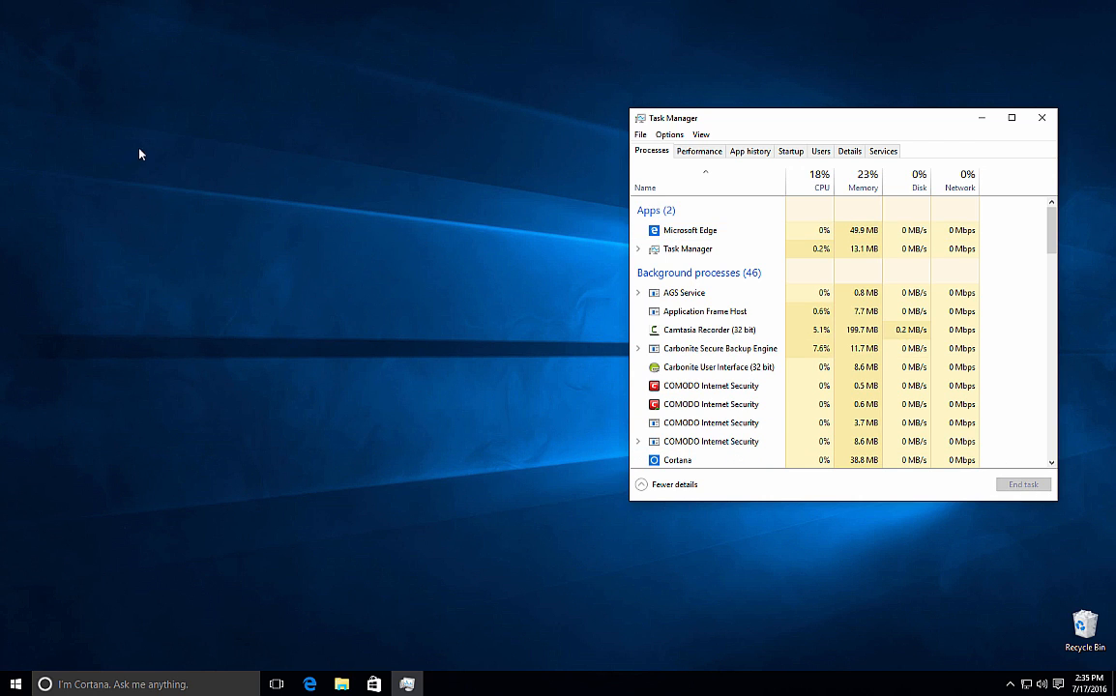
Move Task Manager back to the middle of the desktop and examine the running processes, selecting Carbonite Secure Backup Engine
{"action": "left_click_drag", "start_coordinate": [852, 124], "coordinate": [569, 147]}
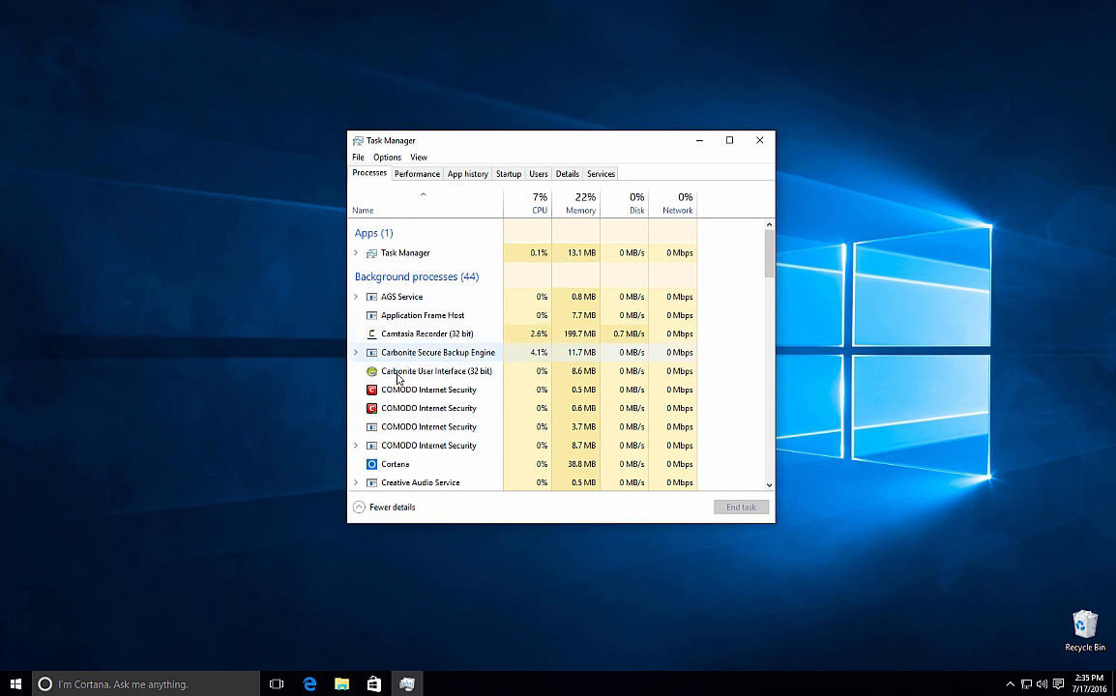
{"action": "scroll", "coordinate": [411, 344], "scroll_direction": "down", "scroll_amount": 3}
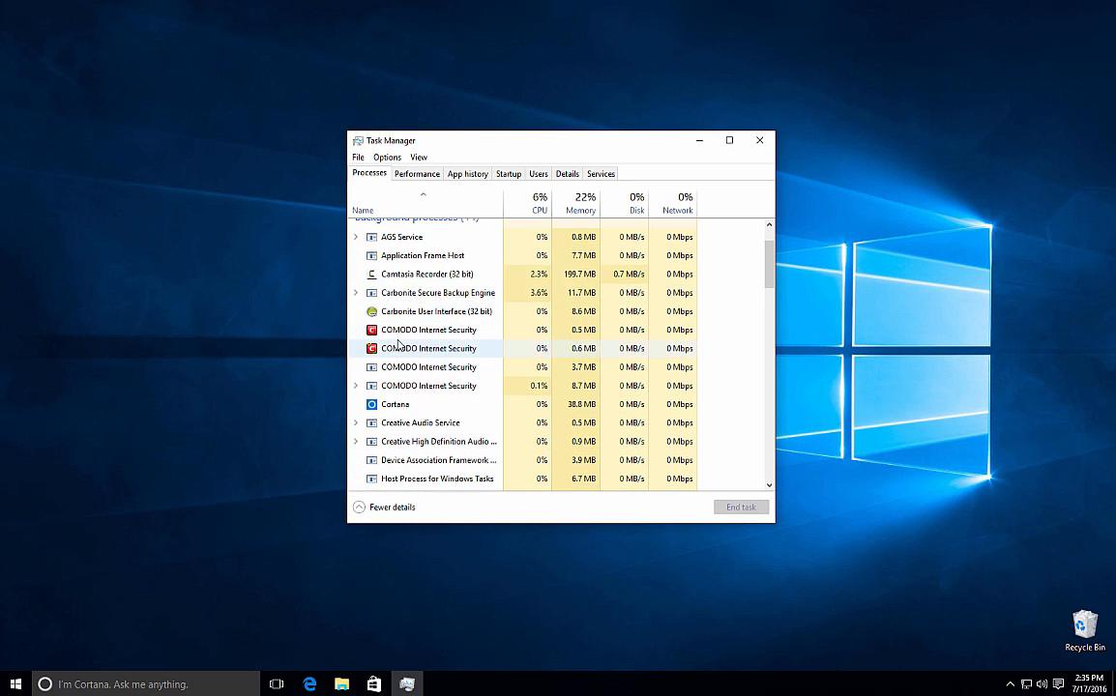
{"action": "scroll", "coordinate": [399, 346], "scroll_direction": "down", "scroll_amount": 4}
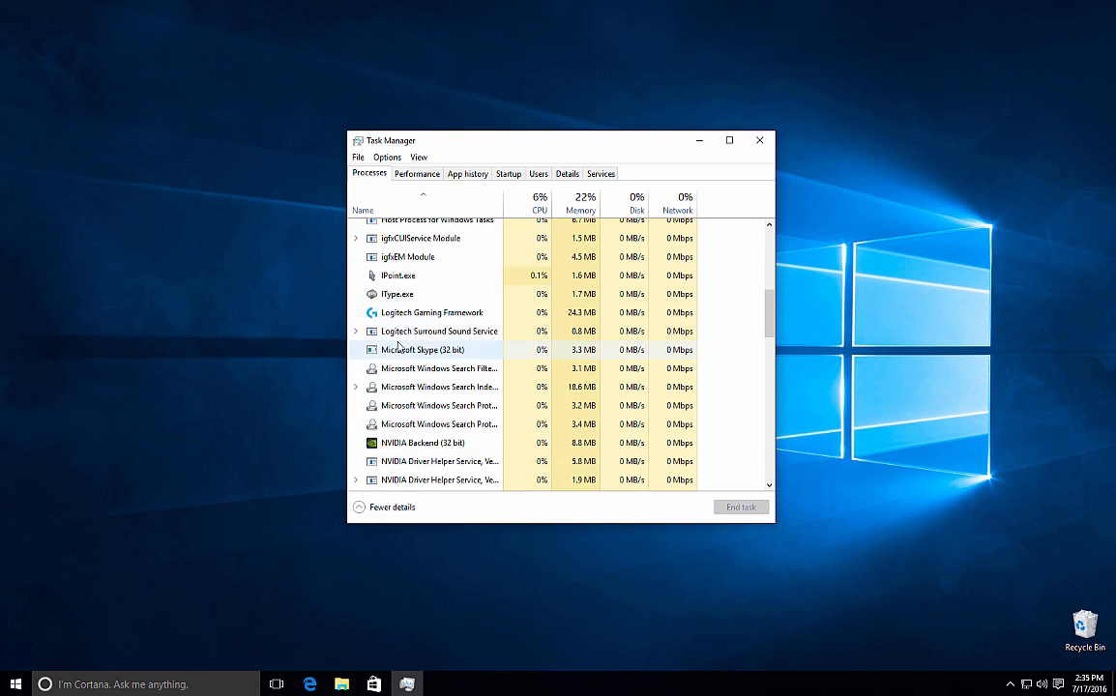
{"action": "scroll", "coordinate": [399, 347], "scroll_direction": "down", "scroll_amount": 3}
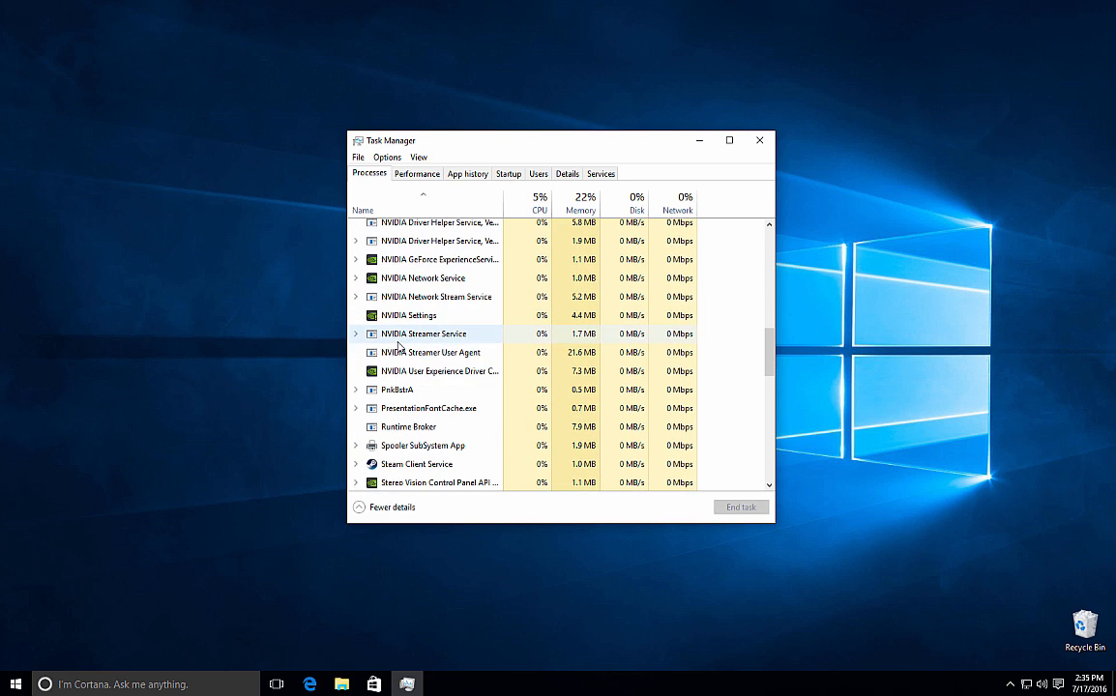
{"action": "scroll", "coordinate": [397, 346], "scroll_direction": "down", "scroll_amount": 2}
{"action": "scroll", "coordinate": [411, 348], "scroll_direction": "up", "scroll_amount": 5}
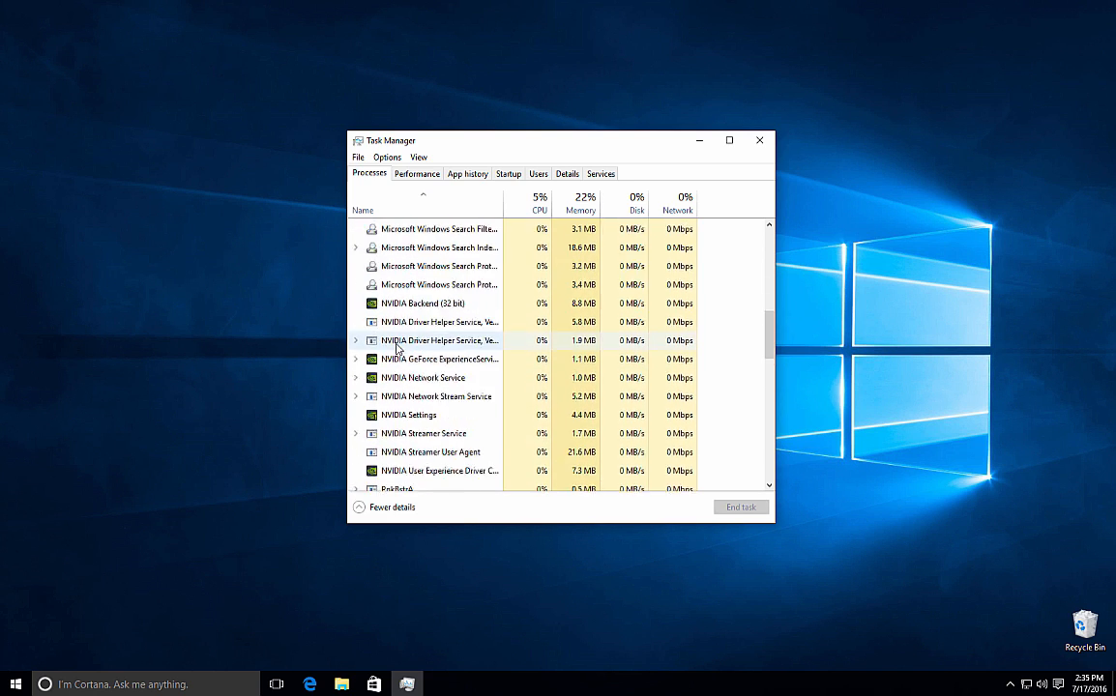
{"action": "scroll", "coordinate": [492, 327], "scroll_direction": "up", "scroll_amount": 8}
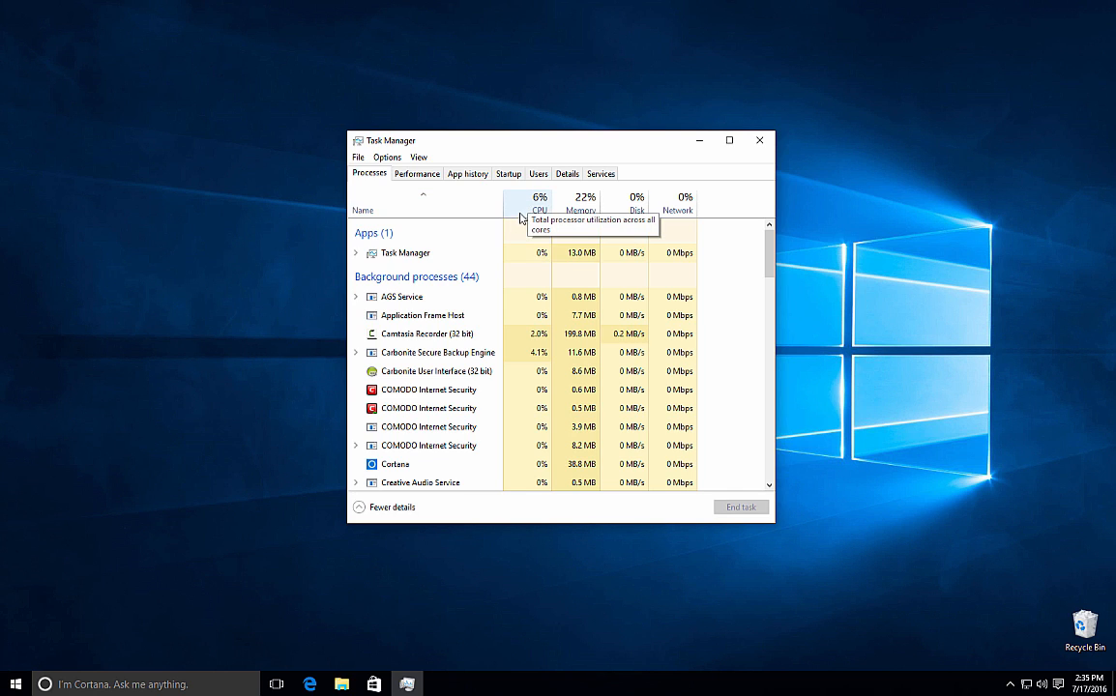
{"action": "left_click", "coordinate": [526, 356]}
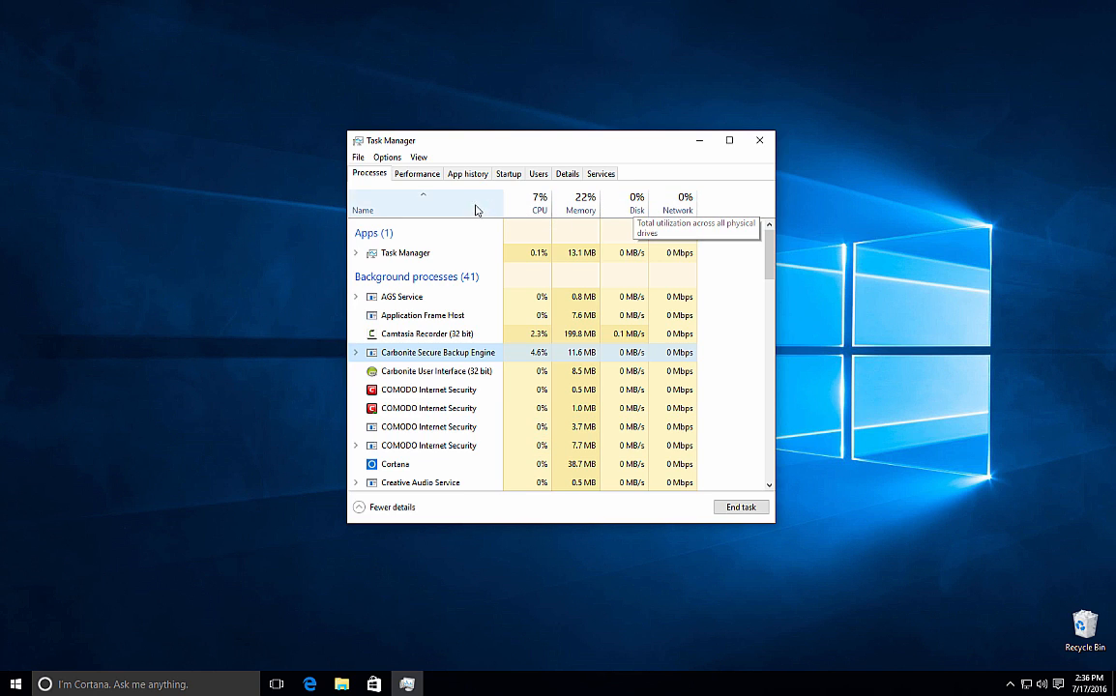
Sort the processes by CPU usage in descending order and again in ascending order to compare them
{"action": "left_click", "coordinate": [536, 207]}
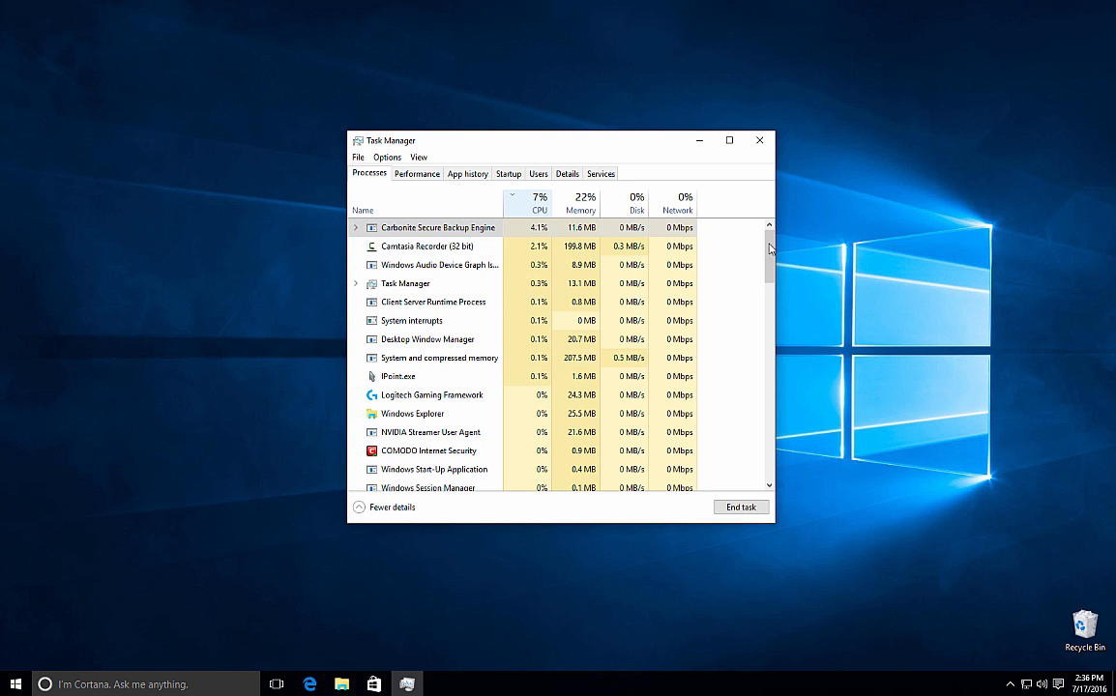
{"action": "mouse_move", "coordinate": [770, 253]}
{"action": "left_mouse_down"}
{"action": "mouse_move", "coordinate": [789, 471]}
{"action": "mouse_move", "coordinate": [771, 248]}
{"action": "left_mouse_up"}
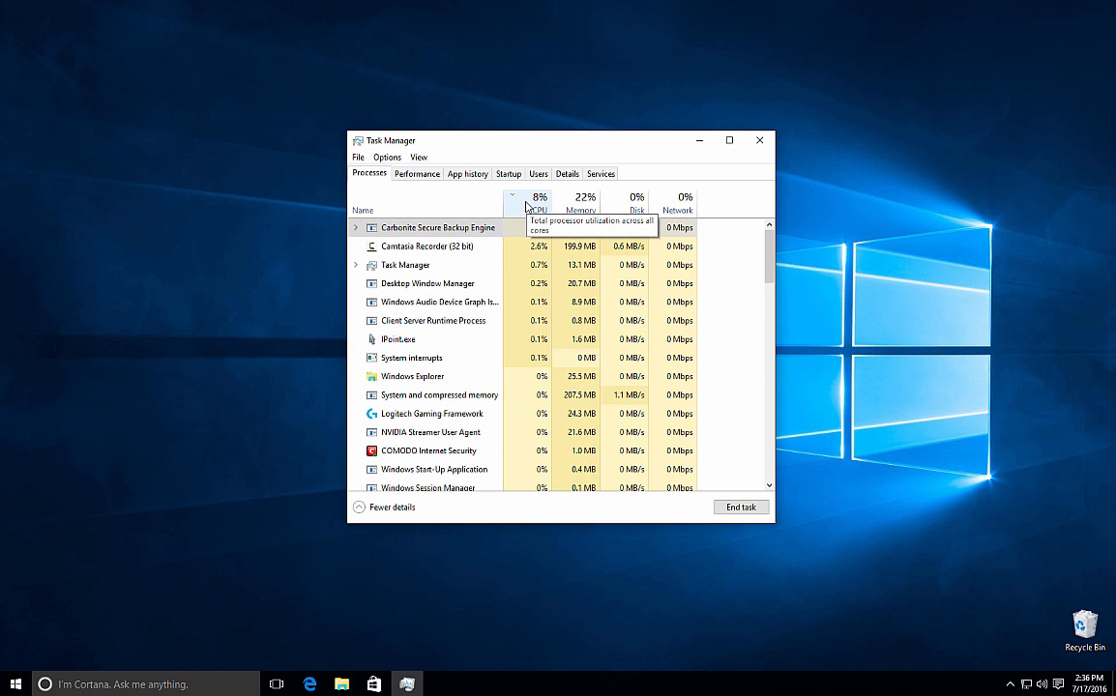
{"action": "left_click", "coordinate": [526, 206]}
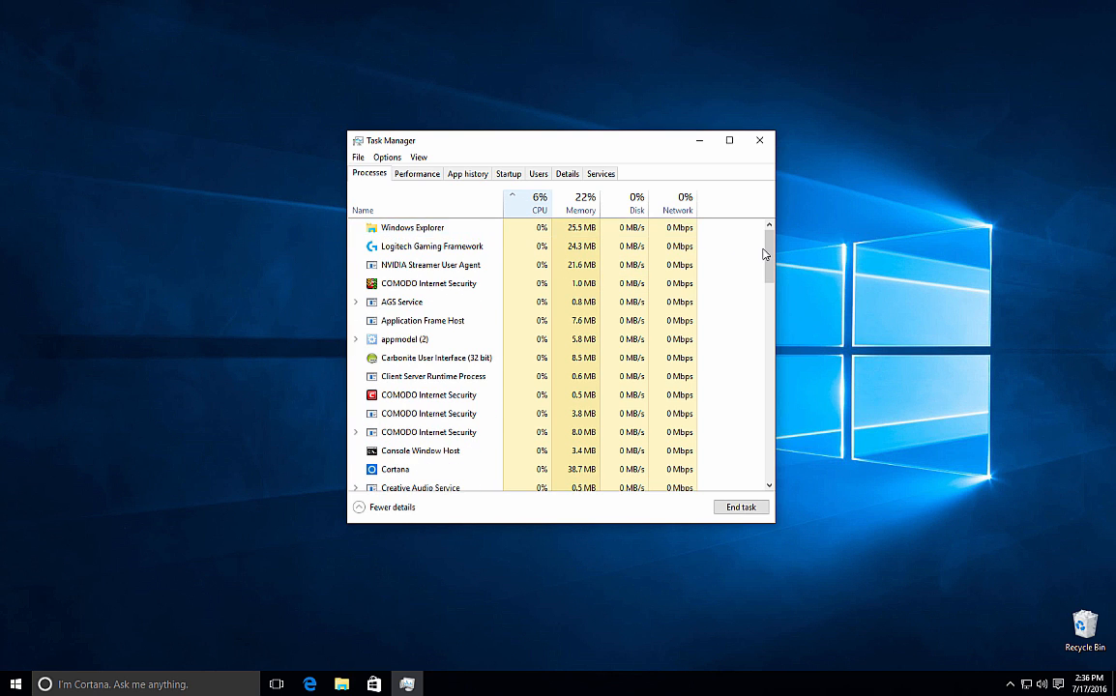
{"action": "mouse_move", "coordinate": [768, 252]}
{"action": "left_mouse_down"}
{"action": "mouse_move", "coordinate": [759, 472]}
{"action": "mouse_move", "coordinate": [762, 241]}
{"action": "left_mouse_up"}
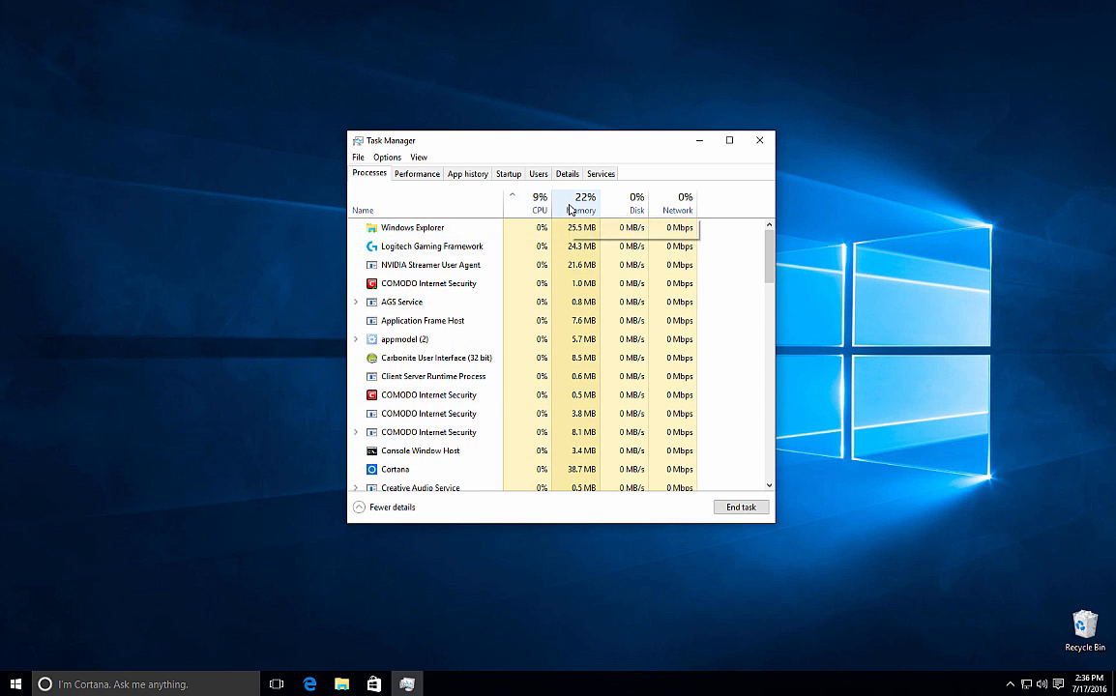
Sort the processes by memory usage in both directions, and by disk usage ending in descending order
{"action": "left_click", "coordinate": [581, 205]}
{"action": "left_click", "coordinate": [582, 206]}
{"action": "left_click", "coordinate": [636, 208]}
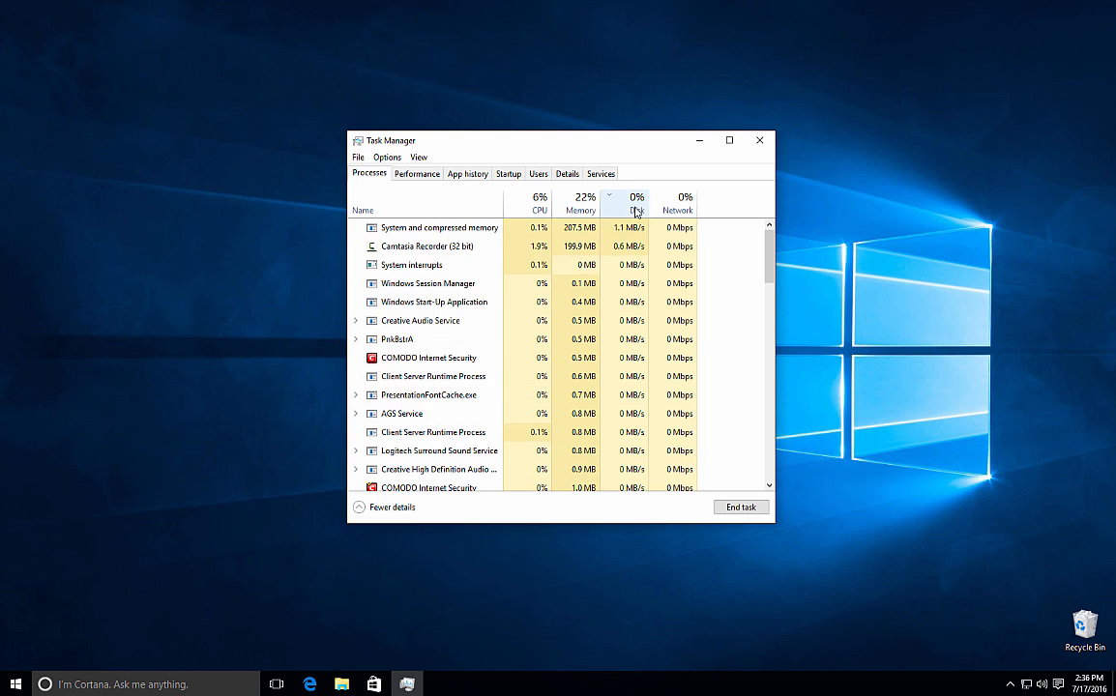
{"action": "left_click", "coordinate": [636, 211]}
{"action": "left_click", "coordinate": [637, 210]}
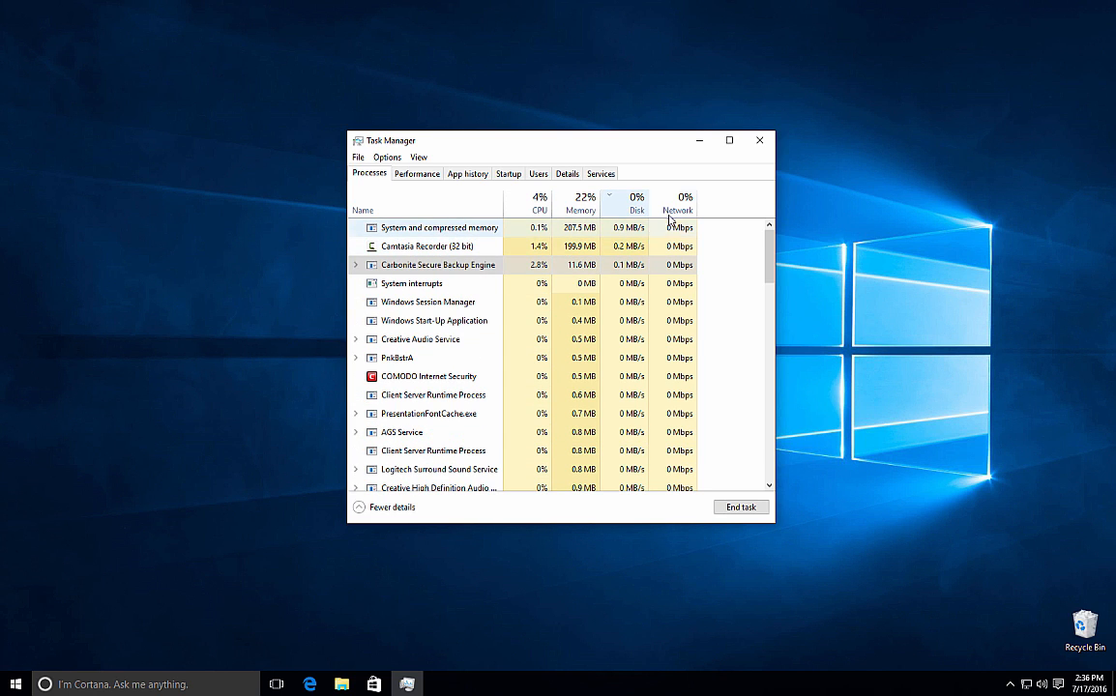
Compare the heaviest memory users with memory sorted in descending order, and sort by disk usage in descending order
{"action": "left_click", "coordinate": [580, 207]}
{"action": "left_click", "coordinate": [580, 208]}
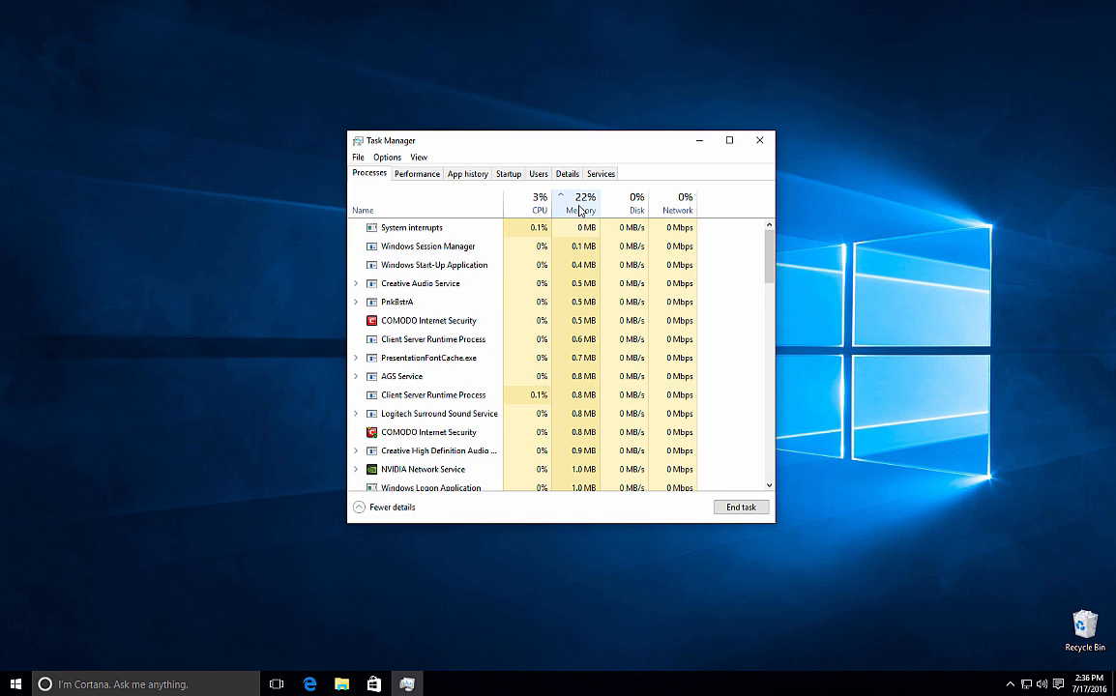
{"action": "left_click", "coordinate": [580, 209]}
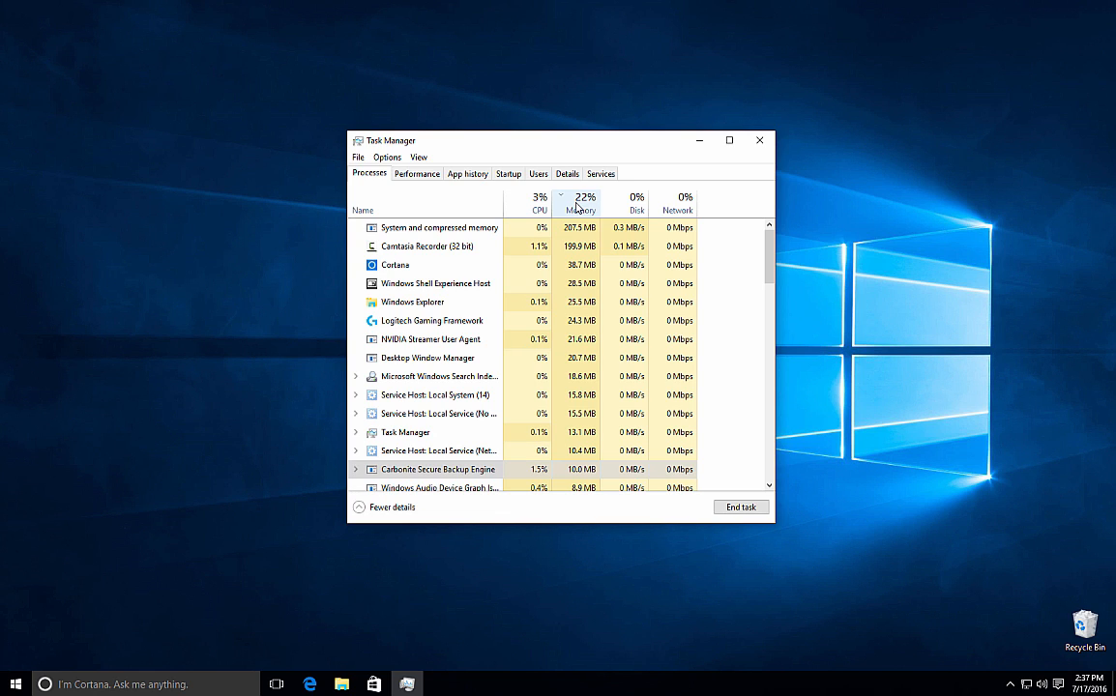
{"action": "left_click", "coordinate": [630, 208]}
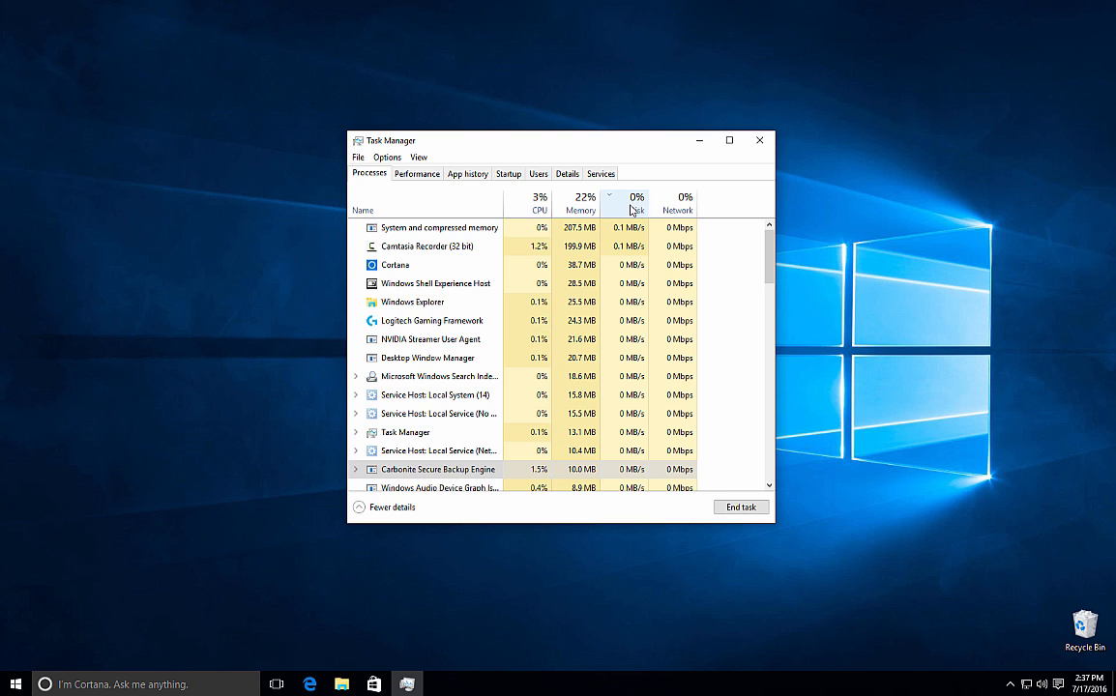
Sort the processes by name to restore the grouped list and review the background processes, selecting the Device Association Framework process
{"action": "left_click", "coordinate": [366, 211]}
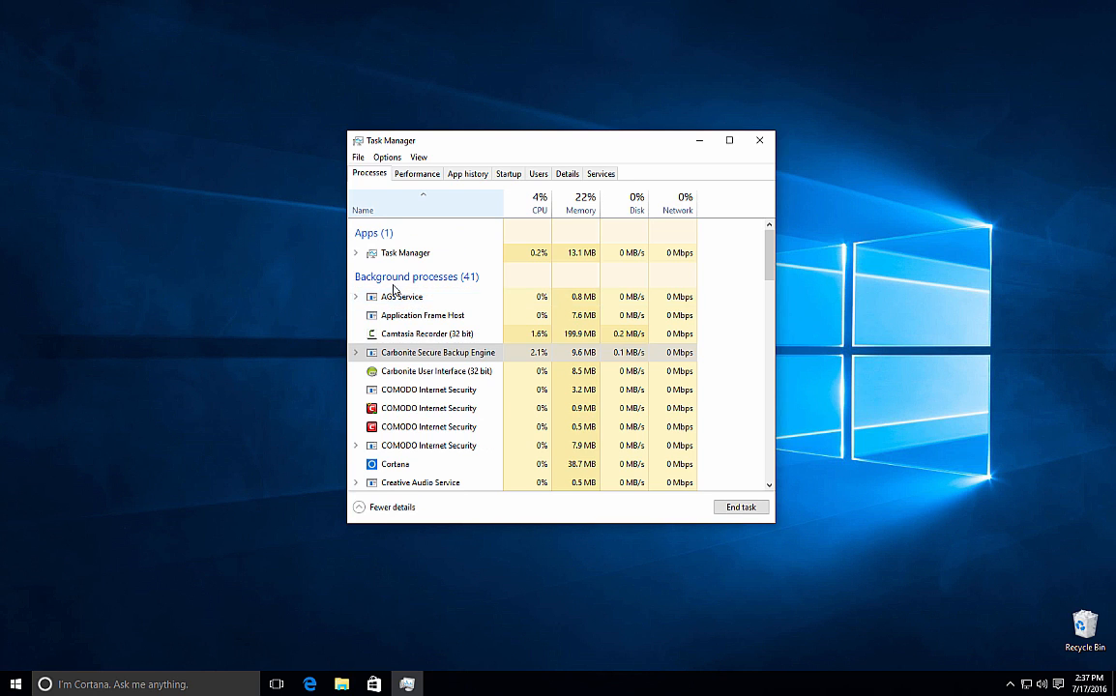
{"action": "scroll", "coordinate": [414, 302], "scroll_direction": "down", "scroll_amount": 1}
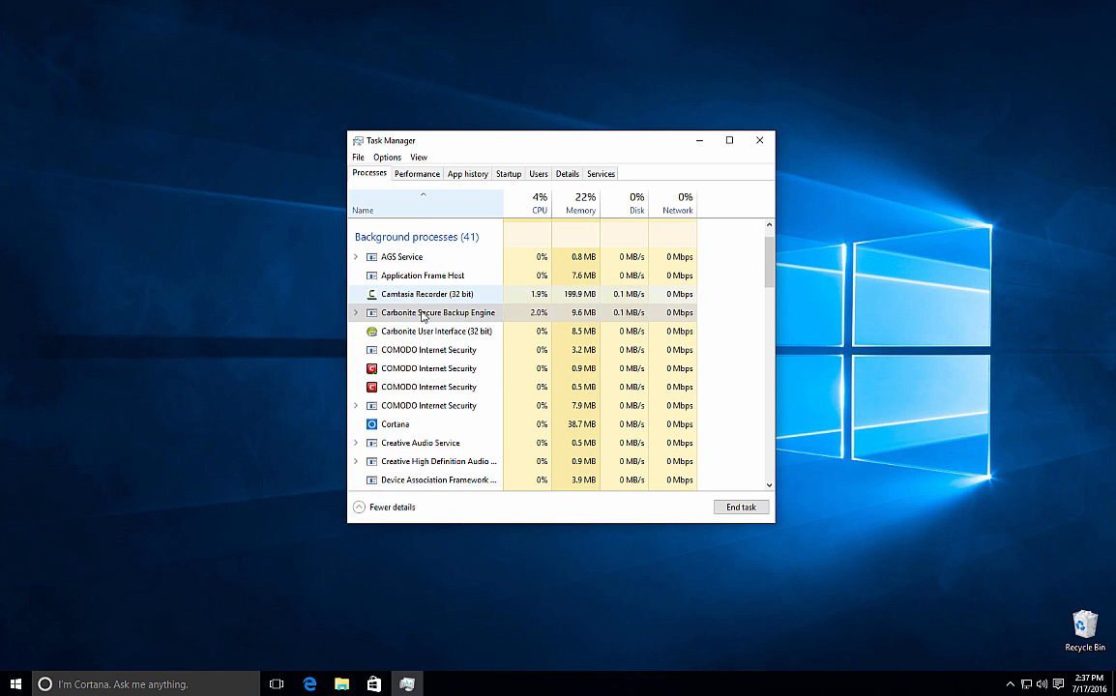
{"action": "scroll", "coordinate": [418, 319], "scroll_direction": "up", "scroll_amount": 1}
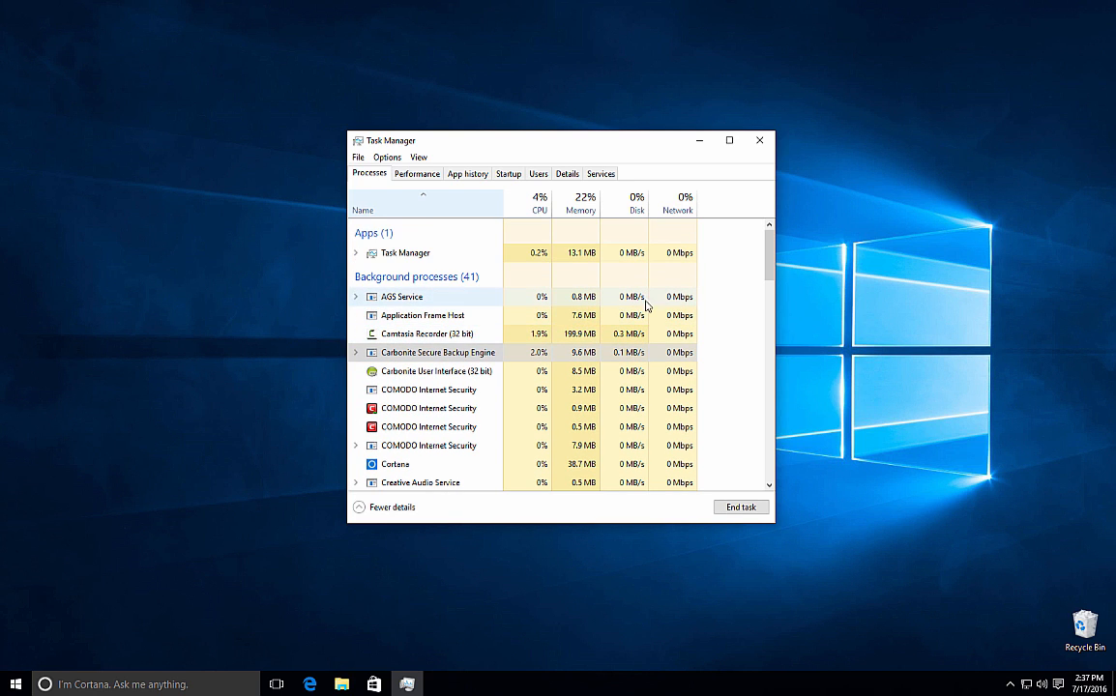
{"action": "scroll", "coordinate": [431, 343], "scroll_direction": "down", "scroll_amount": 3}
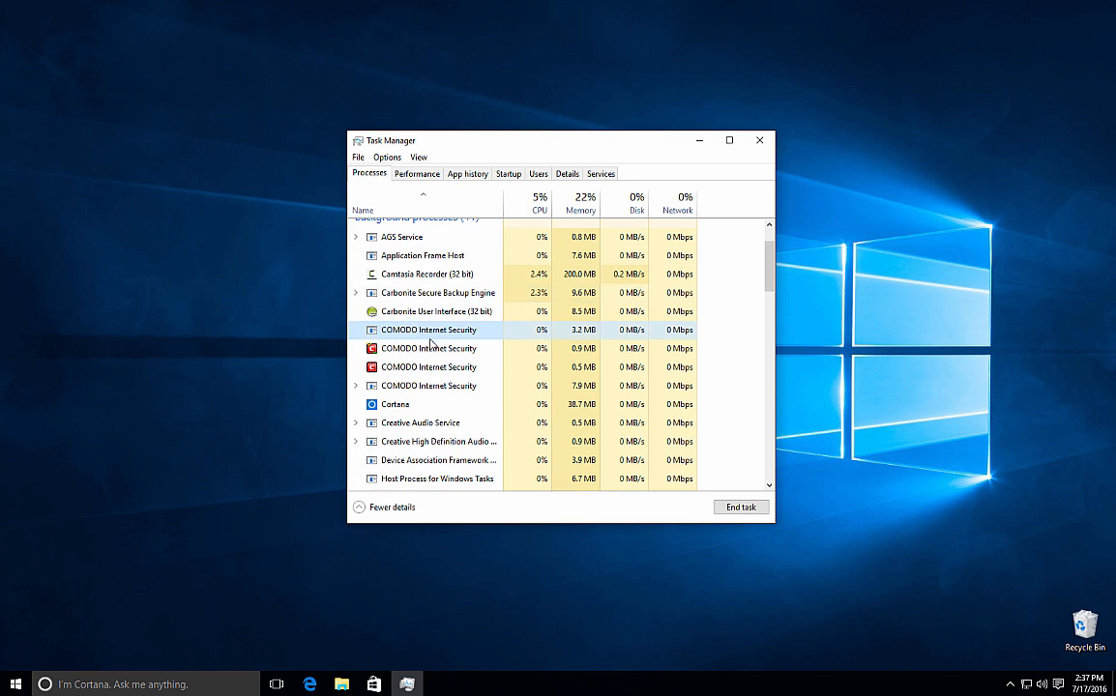
{"action": "scroll", "coordinate": [431, 343], "scroll_direction": "down", "scroll_amount": 5}
{"action": "left_click", "coordinate": [413, 360]}
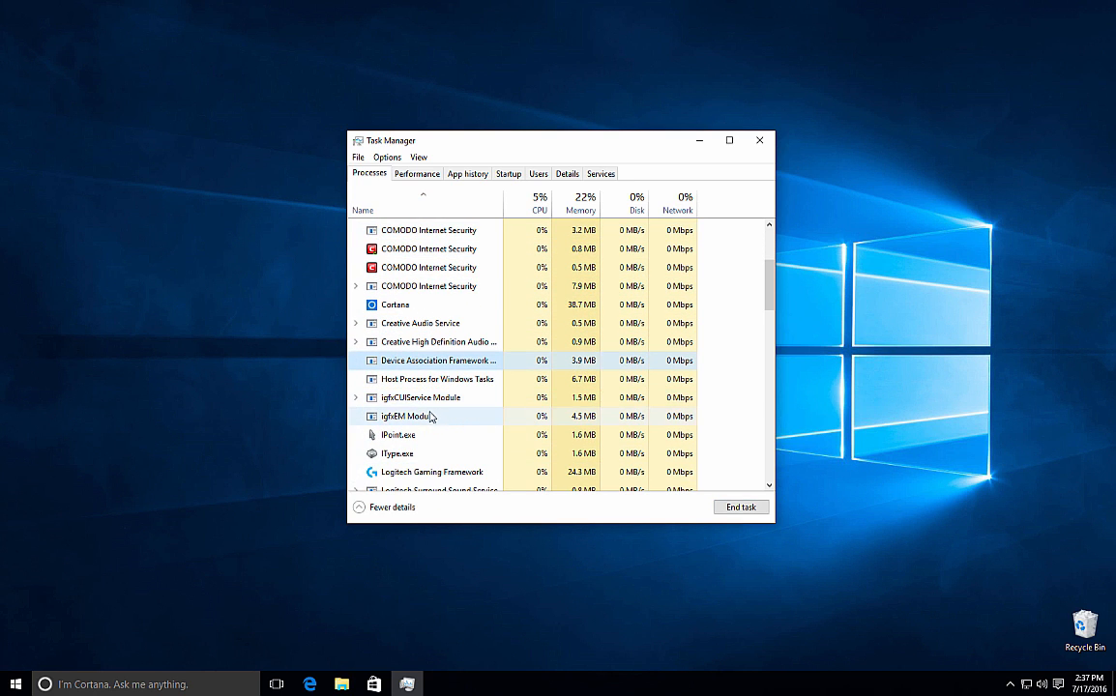
{"action": "scroll", "coordinate": [407, 360], "scroll_direction": "up", "scroll_amount": 8}
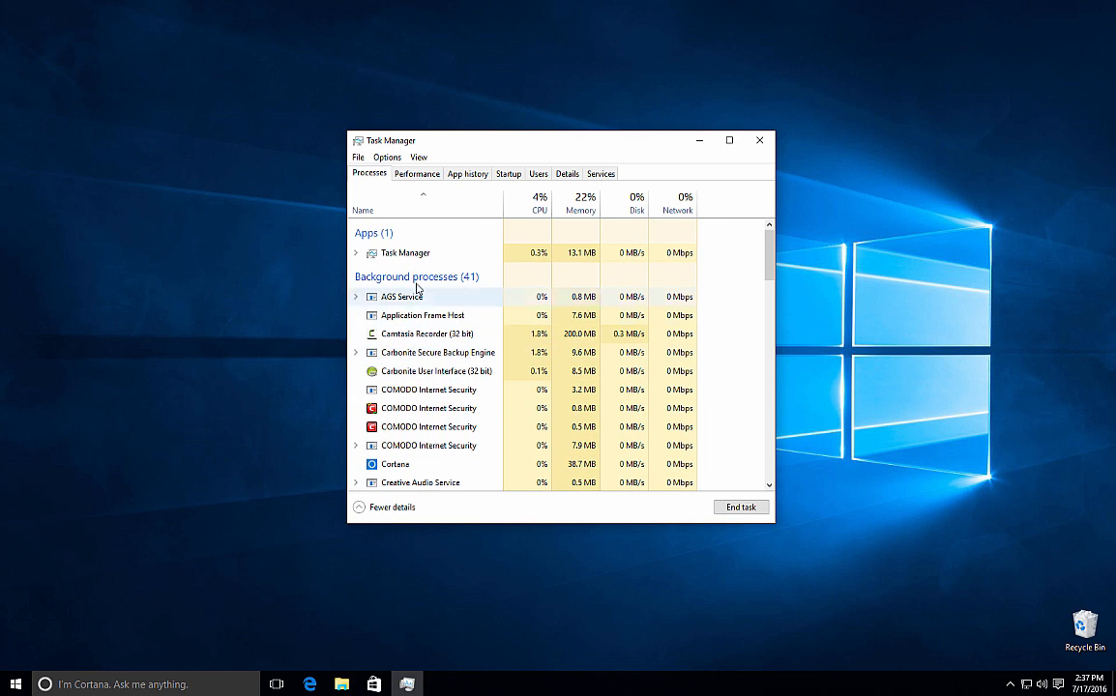
Examine the CPU and memory performance graphs, including the memory composition breakdown
{"action": "left_click", "coordinate": [419, 175]}
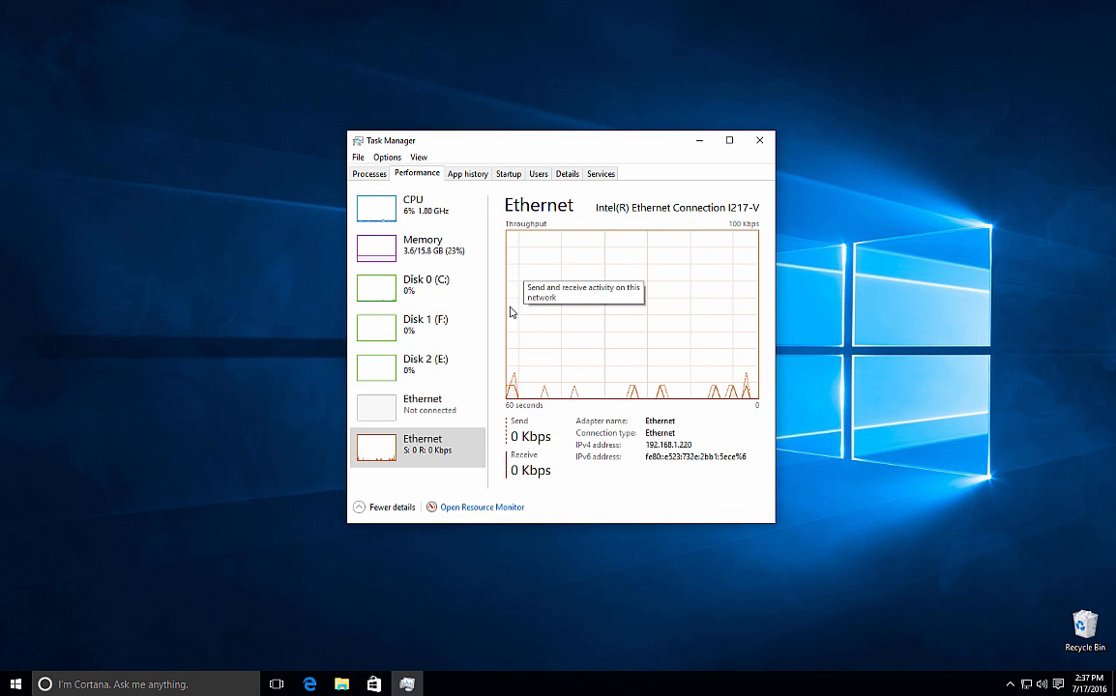
{"action": "left_click", "coordinate": [415, 212]}
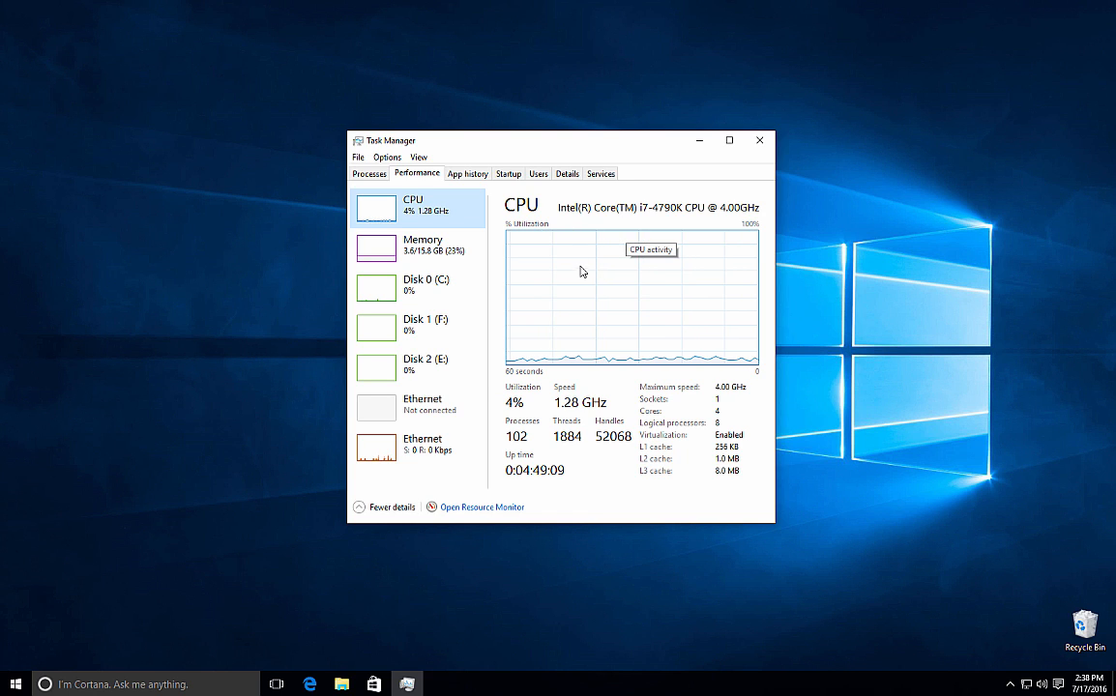
{"action": "left_click", "coordinate": [447, 257]}
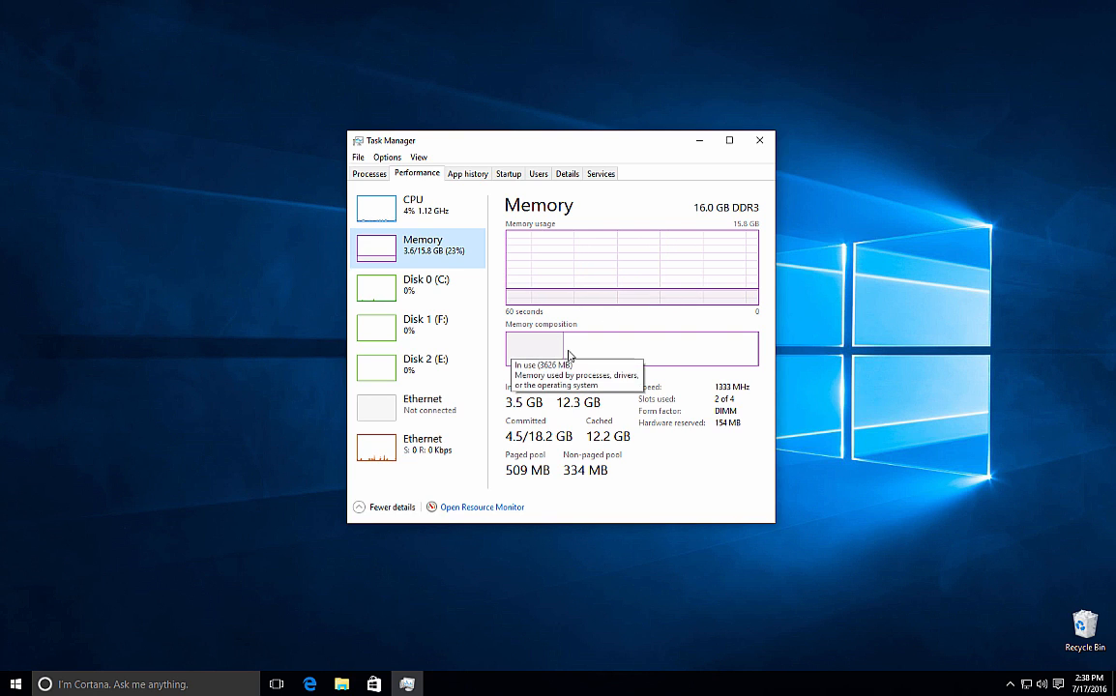
{"action": "mouse_move", "coordinate": [600, 350]}
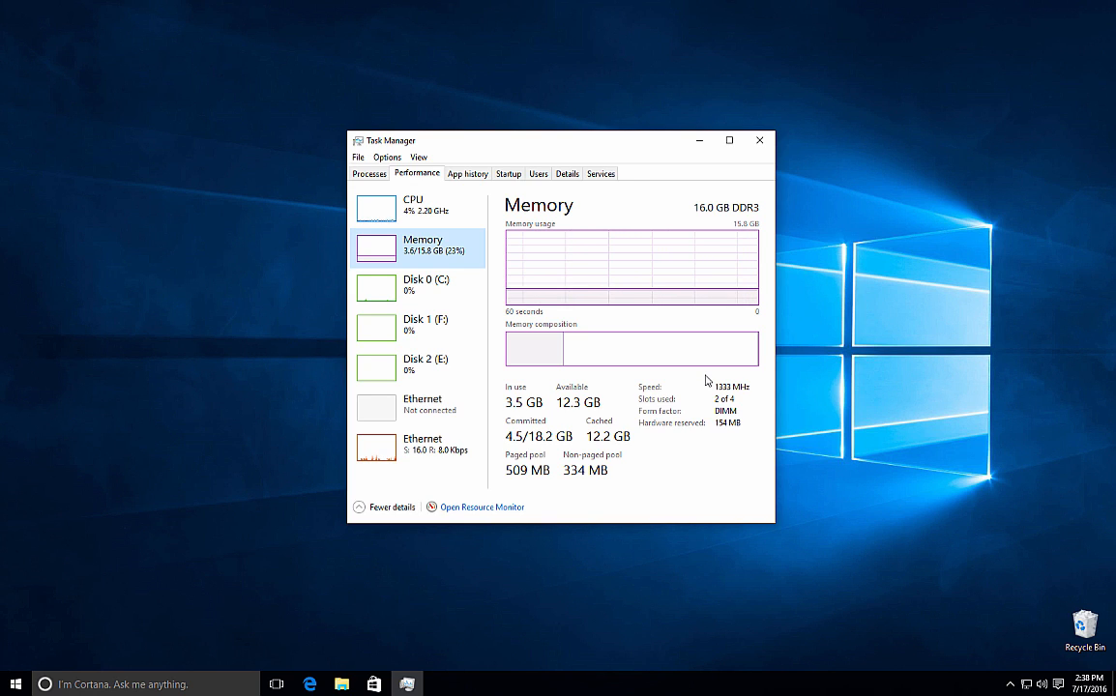
Compare the performance graphs of Disk 0 (C:), Disk 1 (F:) and Disk 2 (E:), and view the connected Ethernet adapter's throughput
{"action": "left_click", "coordinate": [429, 297]}
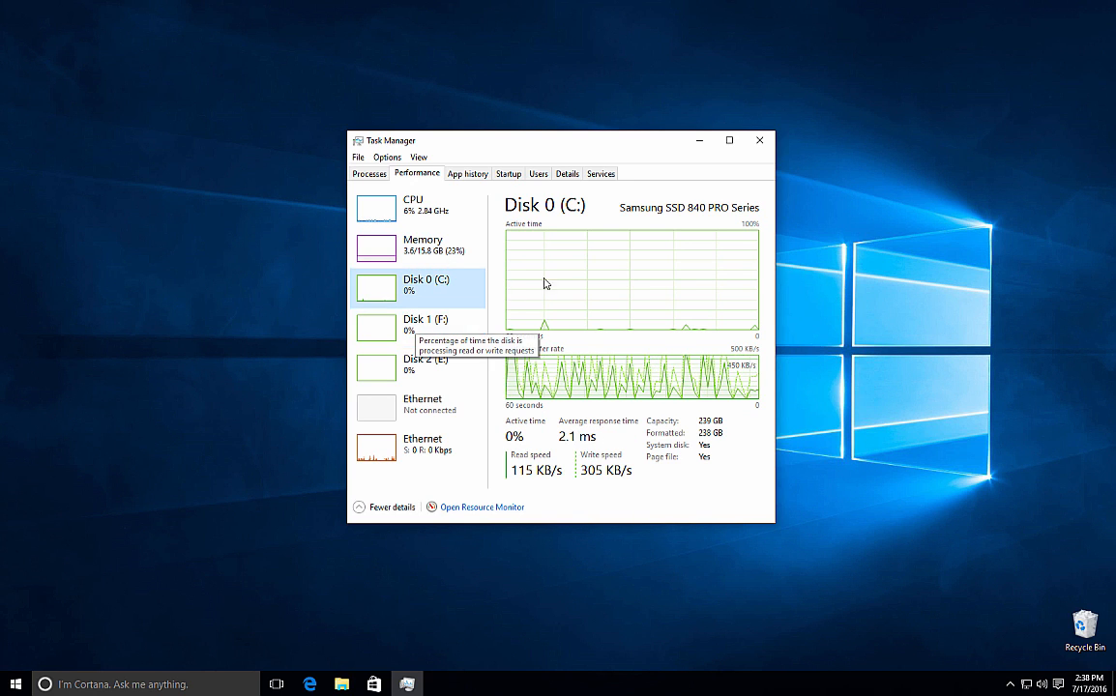
{"action": "left_click", "coordinate": [417, 326]}
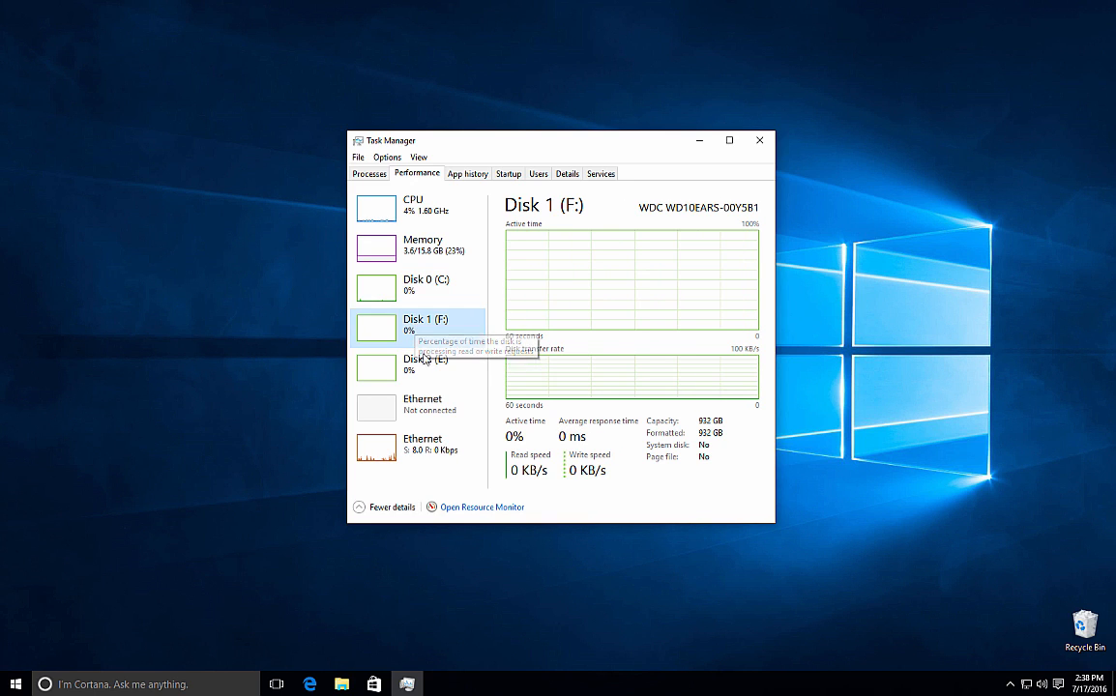
{"action": "left_click", "coordinate": [424, 368]}
{"action": "left_click", "coordinate": [428, 324]}
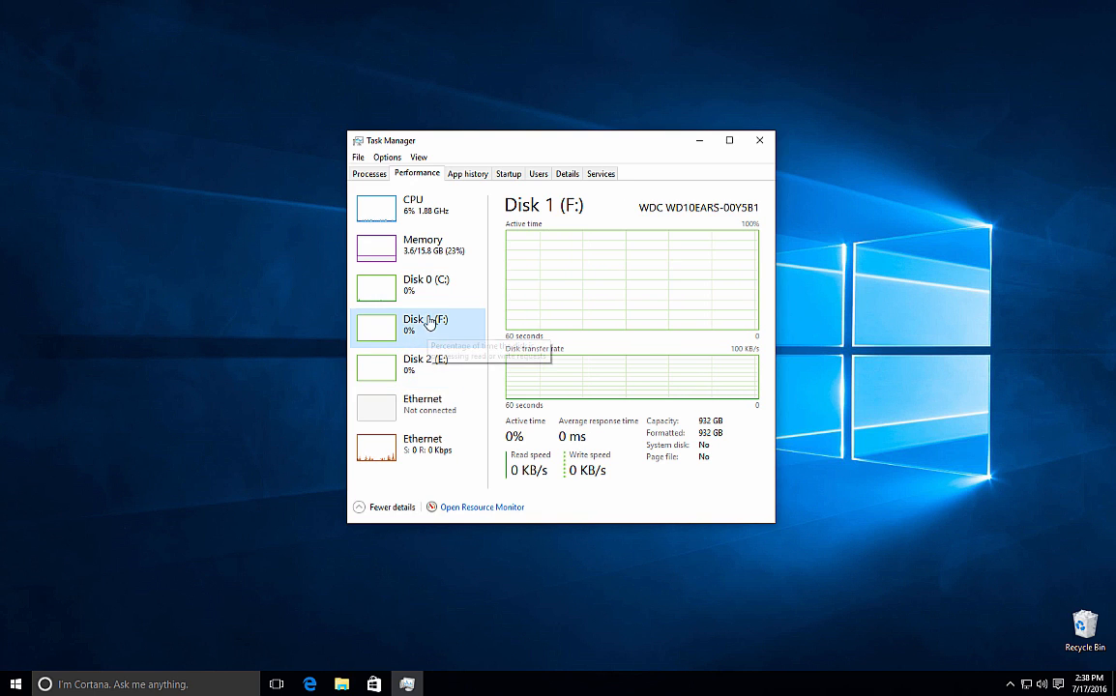
{"action": "left_click", "coordinate": [431, 306]}
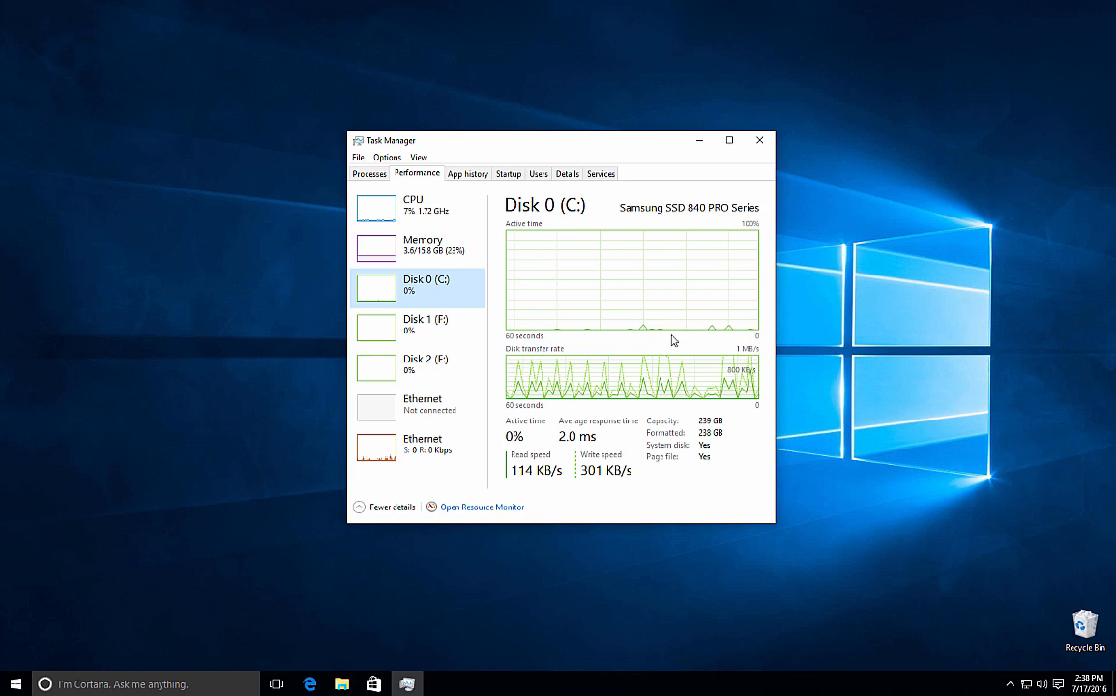
{"action": "left_click", "coordinate": [428, 334]}
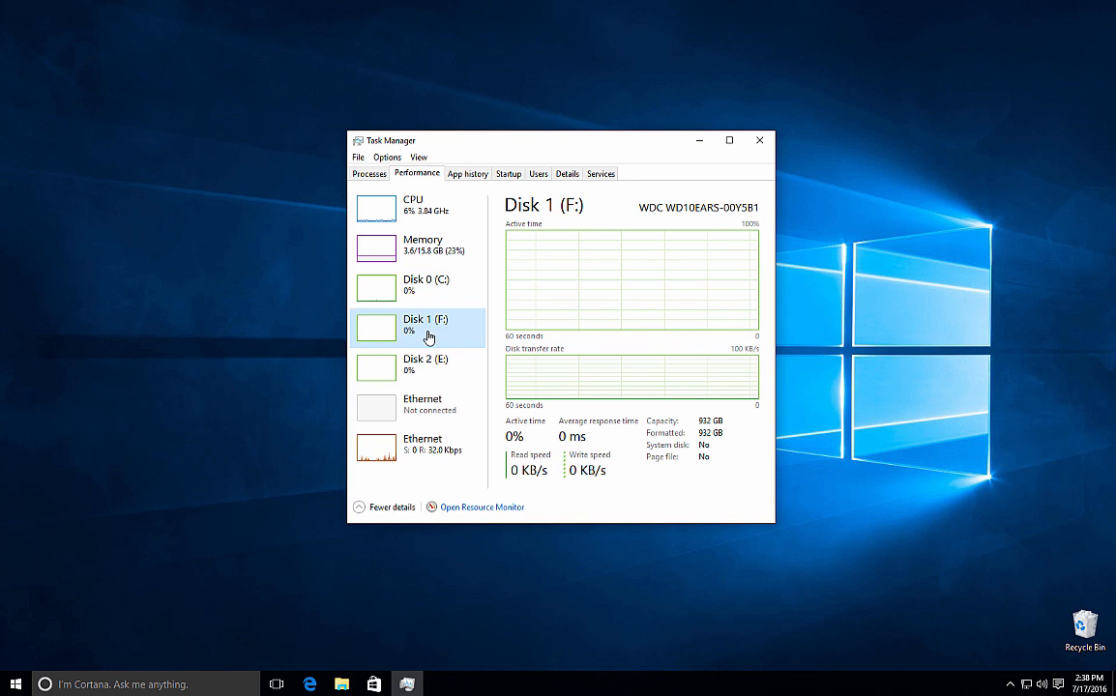
{"action": "left_click", "coordinate": [436, 359]}
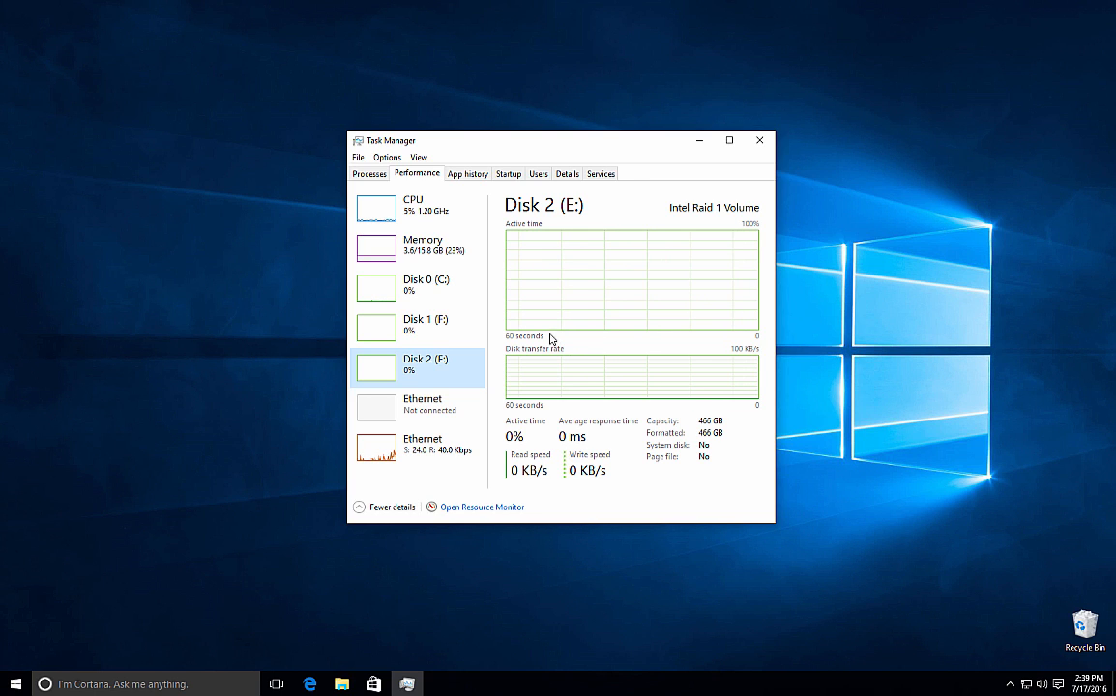
{"action": "left_click", "coordinate": [431, 447]}
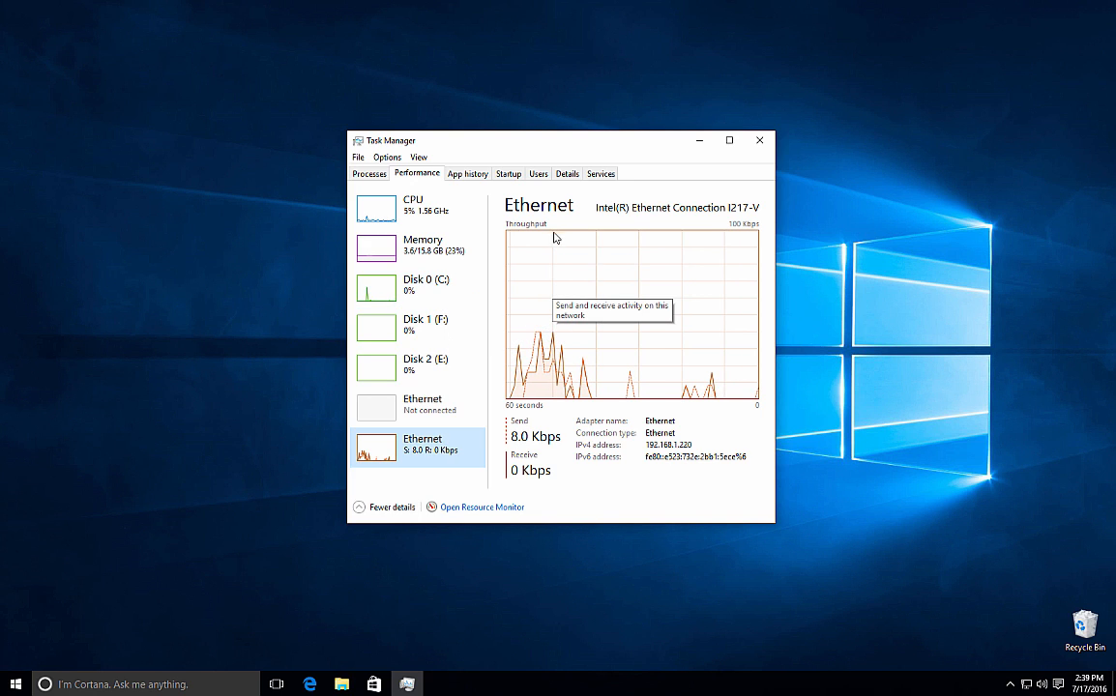
Review the app history's CPU time, network, metered network and tile update usage for the listed apps
{"action": "left_click", "coordinate": [469, 176]}
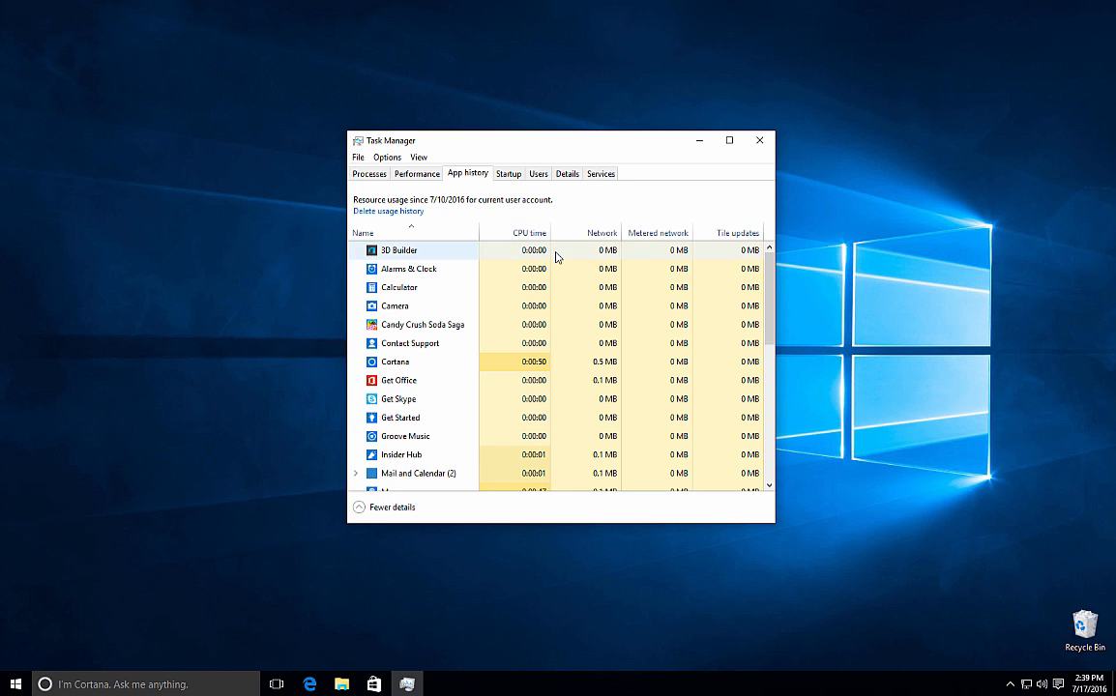
{"action": "scroll", "coordinate": [545, 271], "scroll_direction": "down", "scroll_amount": 3}
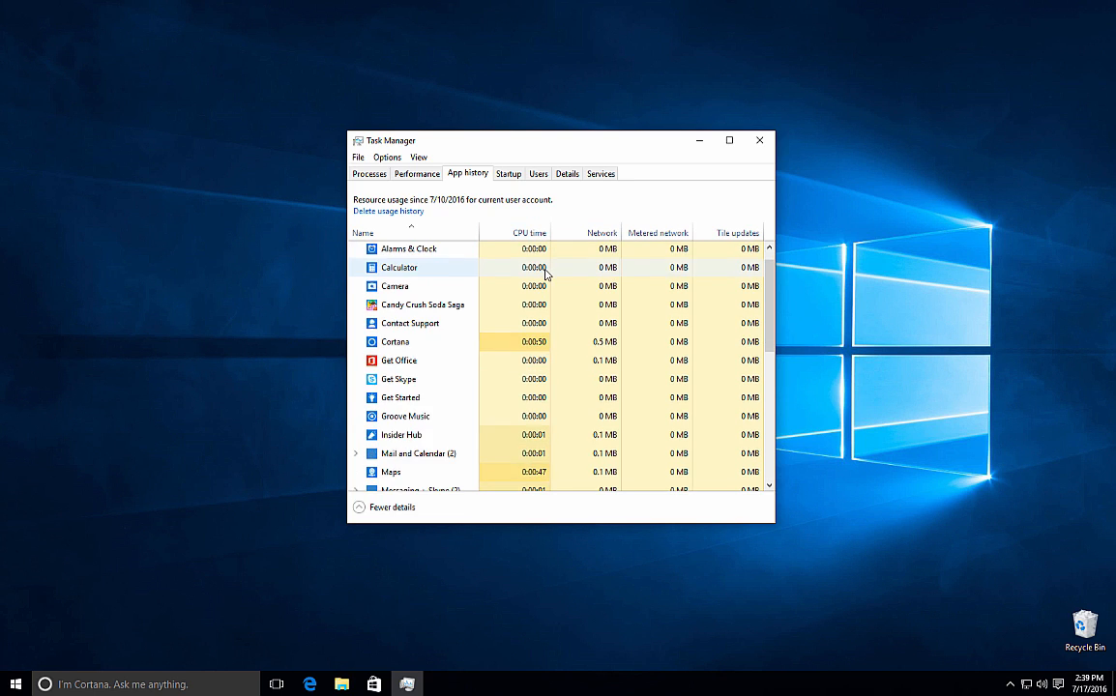
{"action": "scroll", "coordinate": [544, 276], "scroll_direction": "down", "scroll_amount": 5}
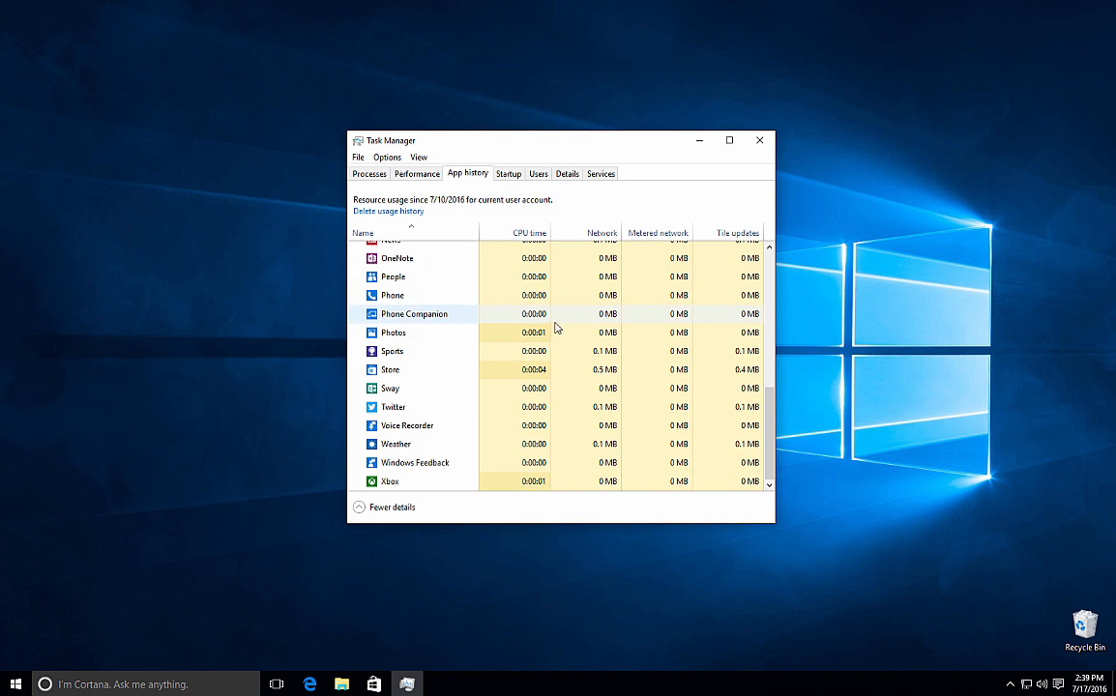
{"action": "scroll", "coordinate": [554, 410], "scroll_direction": "up", "scroll_amount": 8}
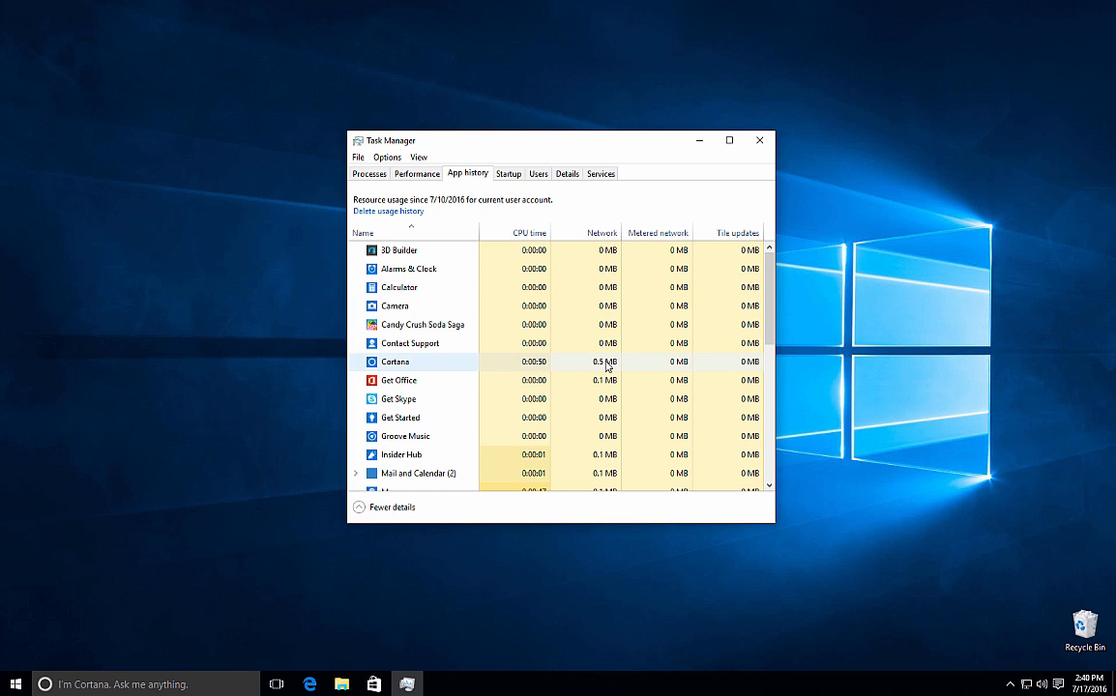
{"action": "scroll", "coordinate": [606, 367], "scroll_direction": "down", "scroll_amount": 5}
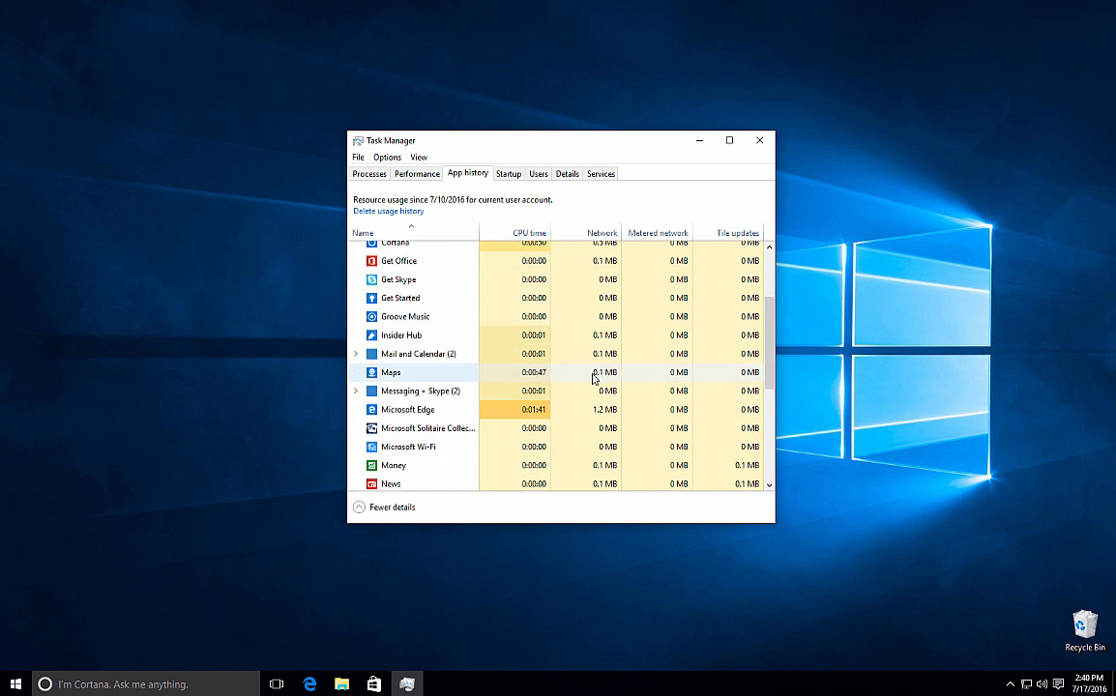
{"action": "scroll", "coordinate": [593, 379], "scroll_direction": "down", "scroll_amount": 1}
{"action": "scroll", "coordinate": [592, 372], "scroll_direction": "up", "scroll_amount": 7}
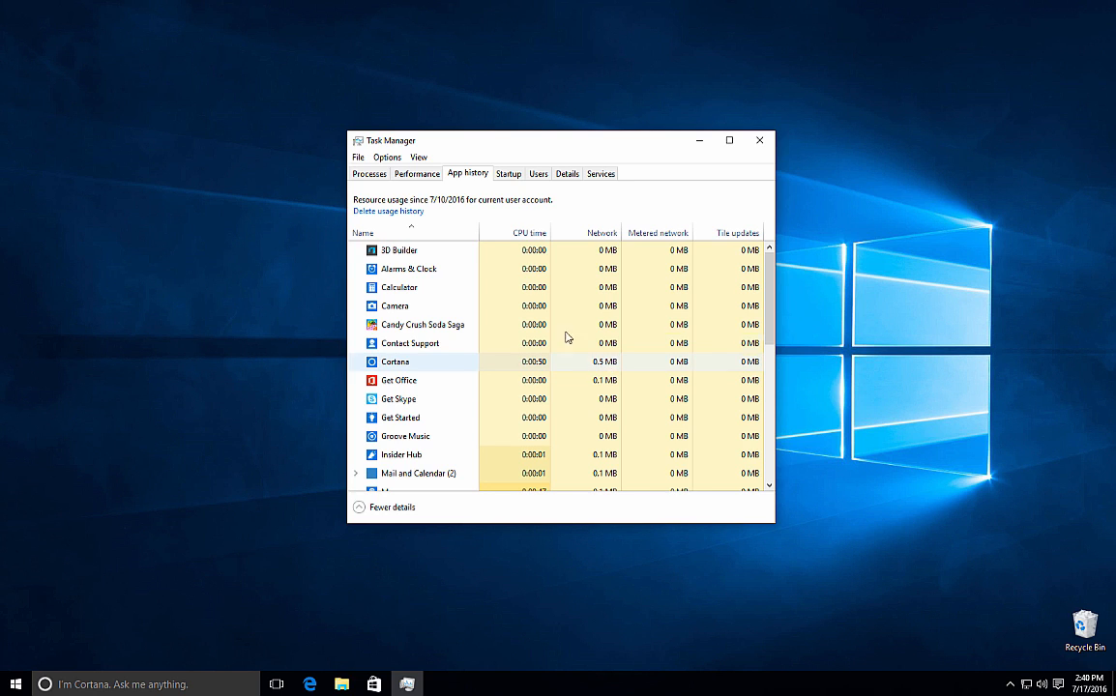
Review the startup programs and their status, selecting COMODO Internet Security and the Logitech Gaming Framework entry
{"action": "left_click", "coordinate": [504, 177]}
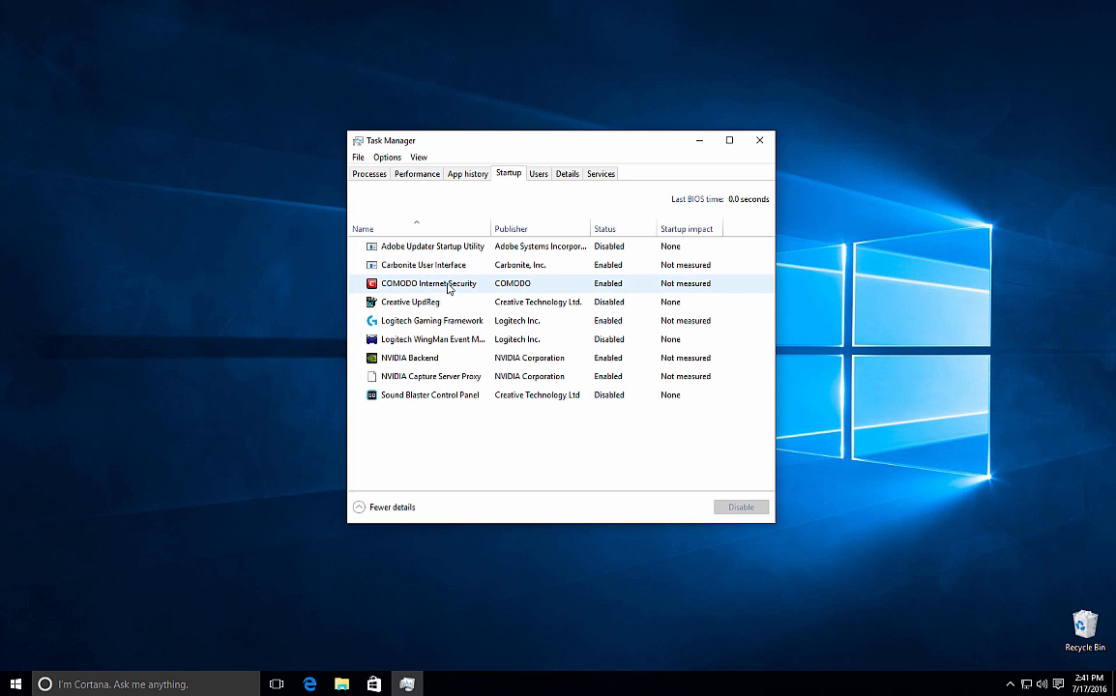
{"action": "left_click", "coordinate": [422, 285]}
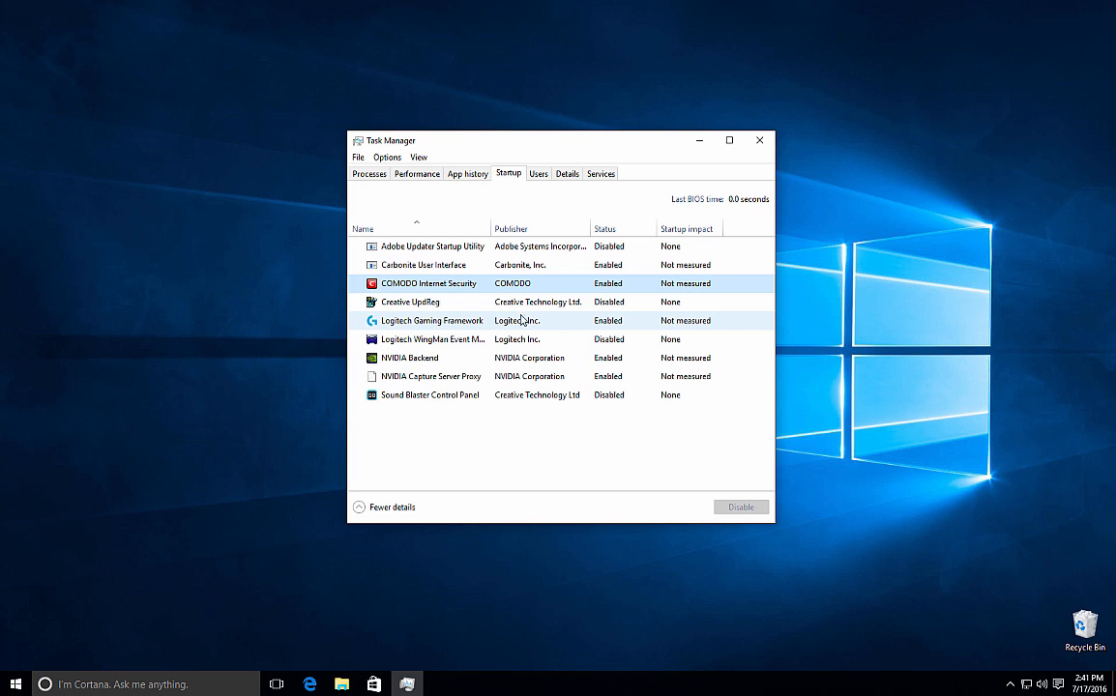
{"action": "left_click", "coordinate": [372, 323]}
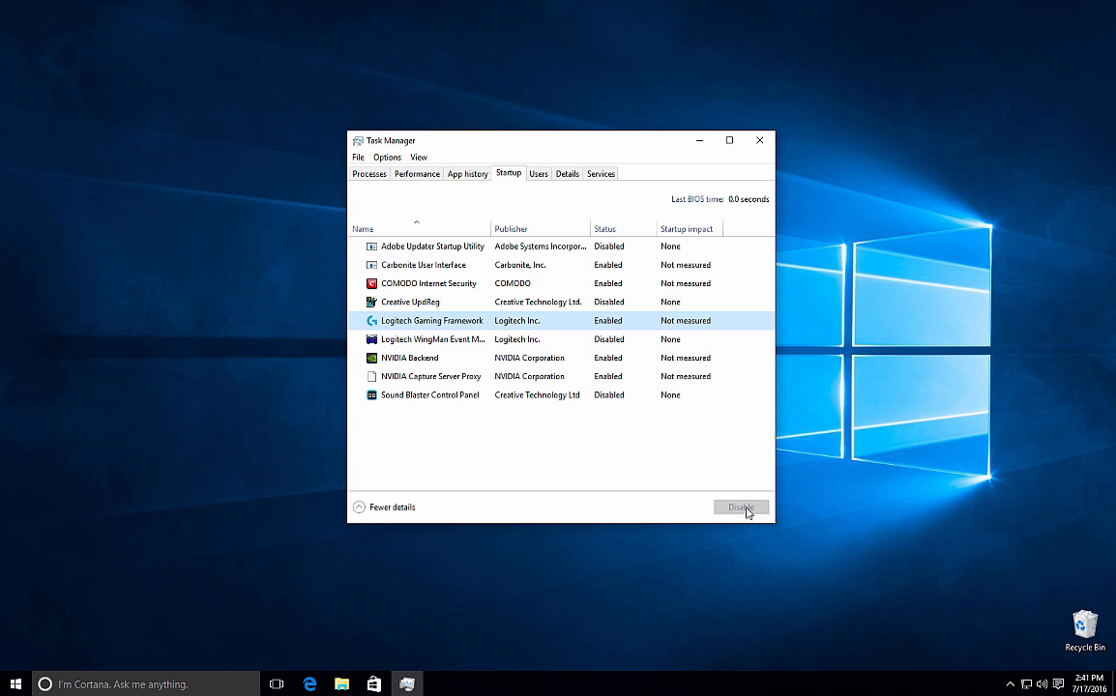
{"action": "mouse_move", "coordinate": [701, 327]}
View resource usage per user, expand the active account to inspect its running processes, and collapse it again
{"action": "left_click", "coordinate": [541, 177]}
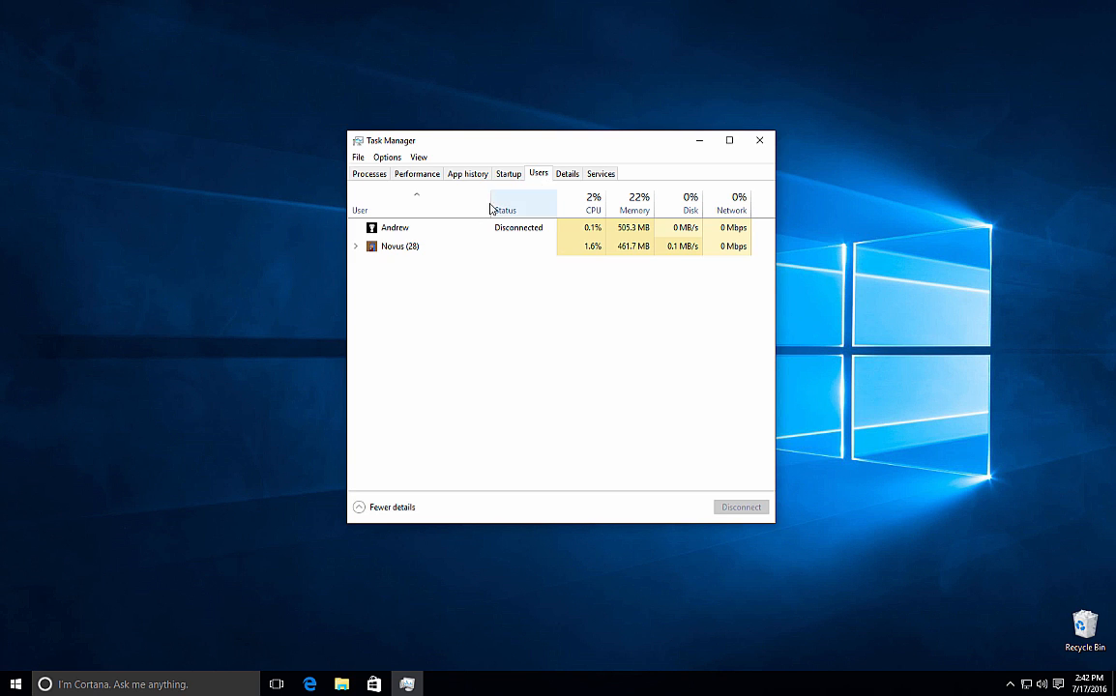
{"action": "left_click", "coordinate": [356, 247]}
{"action": "scroll", "coordinate": [387, 310], "scroll_direction": "down", "scroll_amount": 5}
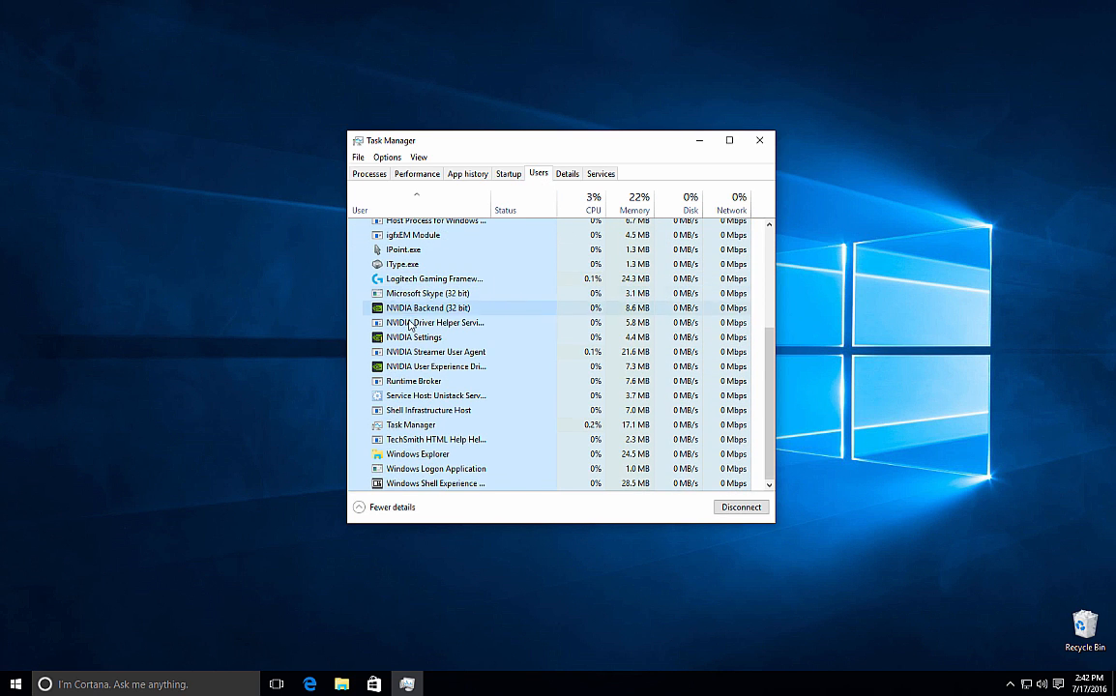
{"action": "scroll", "coordinate": [409, 330], "scroll_direction": "up", "scroll_amount": 5}
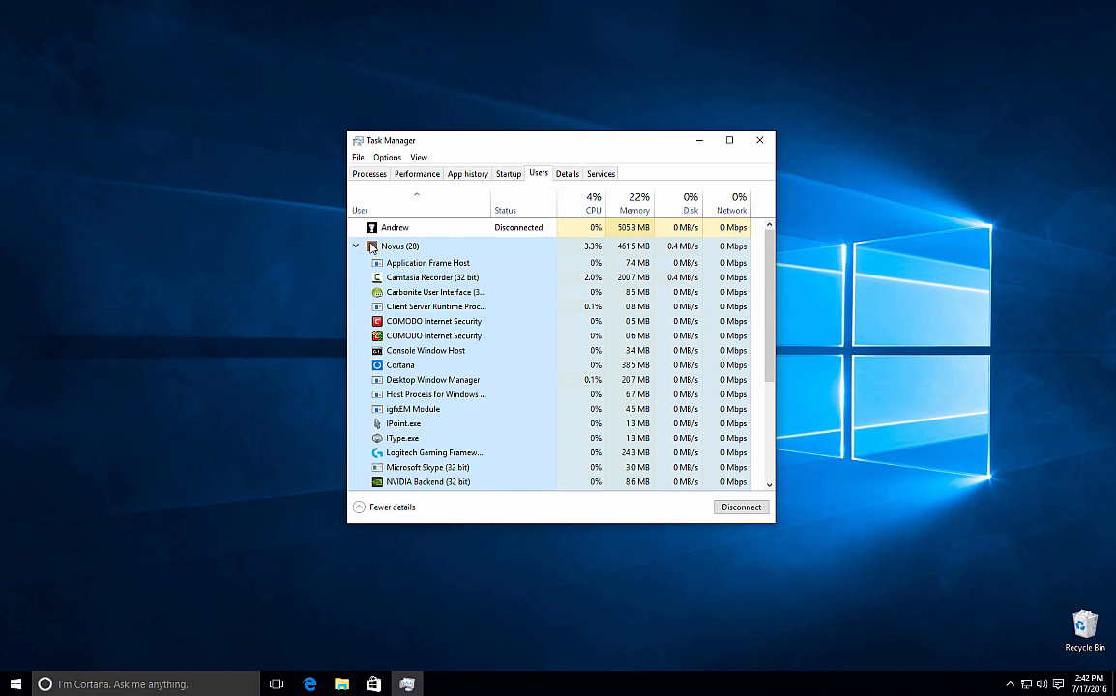
{"action": "left_click", "coordinate": [357, 247]}
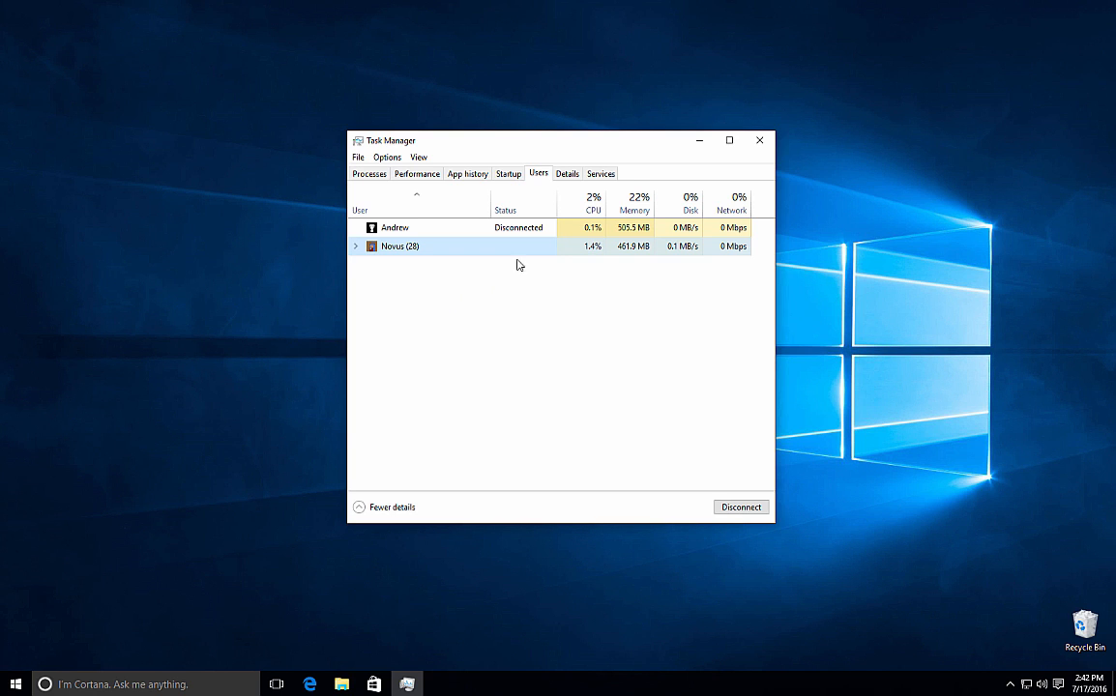
Examine the detailed process list with PIDs, user names and memory, and compare it with the grouped process list
{"action": "left_click", "coordinate": [567, 174]}
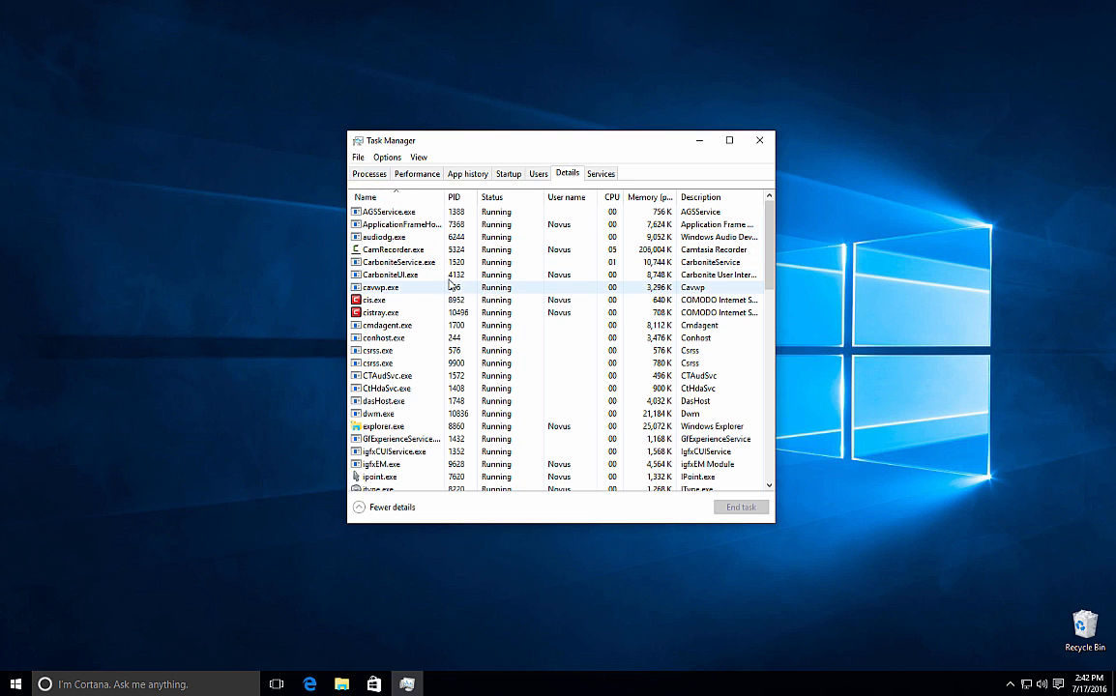
{"action": "scroll", "coordinate": [440, 305], "scroll_direction": "down", "scroll_amount": 2}
{"action": "scroll", "coordinate": [438, 302], "scroll_direction": "down", "scroll_amount": 6}
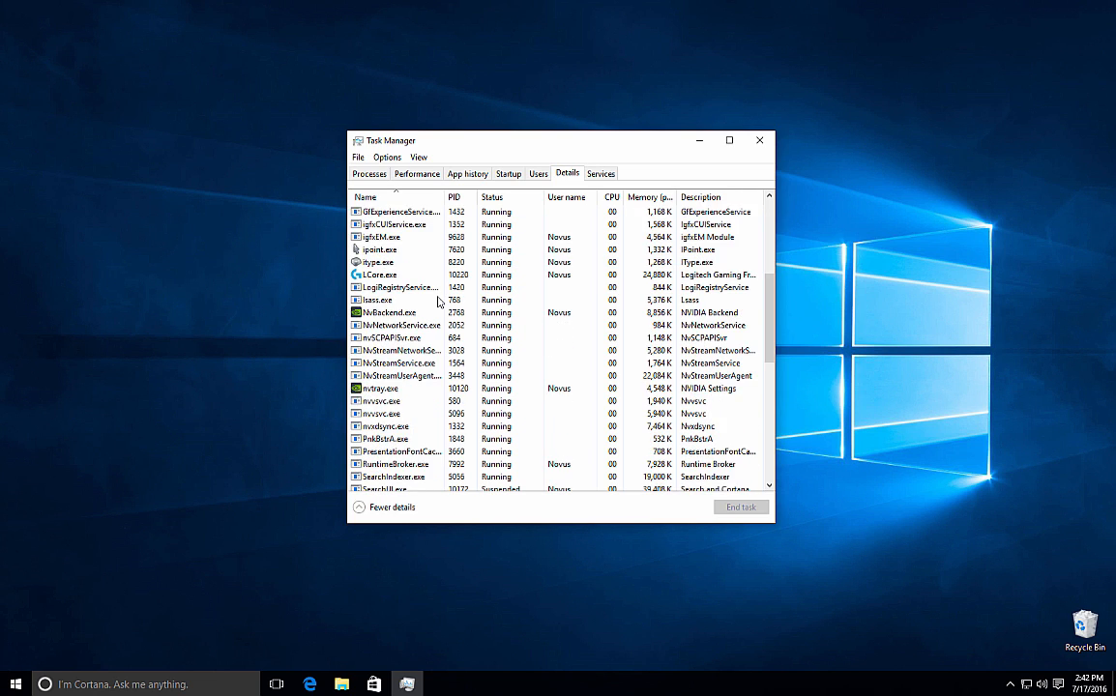
{"action": "scroll", "coordinate": [426, 314], "scroll_direction": "down", "scroll_amount": 6}
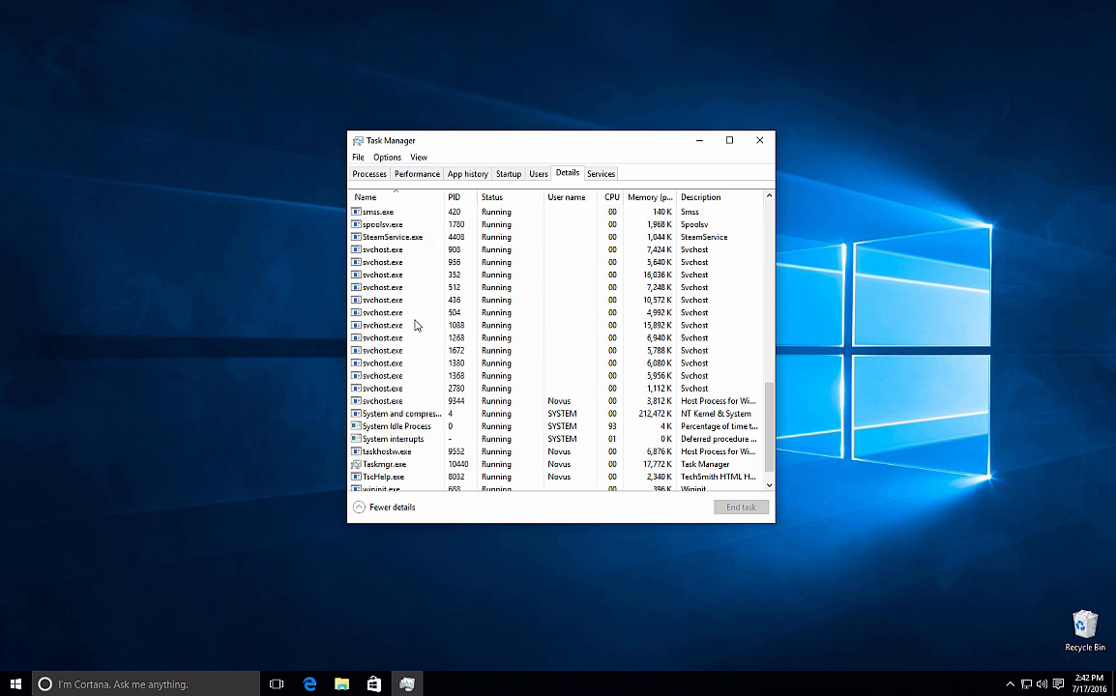
{"action": "scroll", "coordinate": [416, 325], "scroll_direction": "up", "scroll_amount": 14}
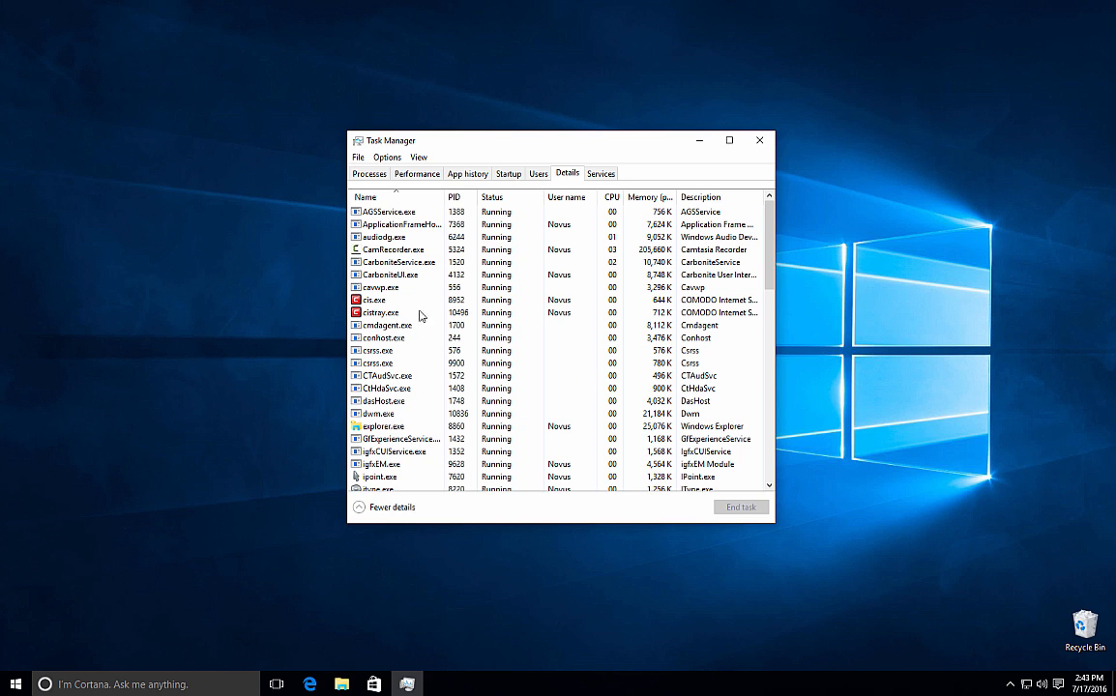
{"action": "left_click", "coordinate": [367, 174]}
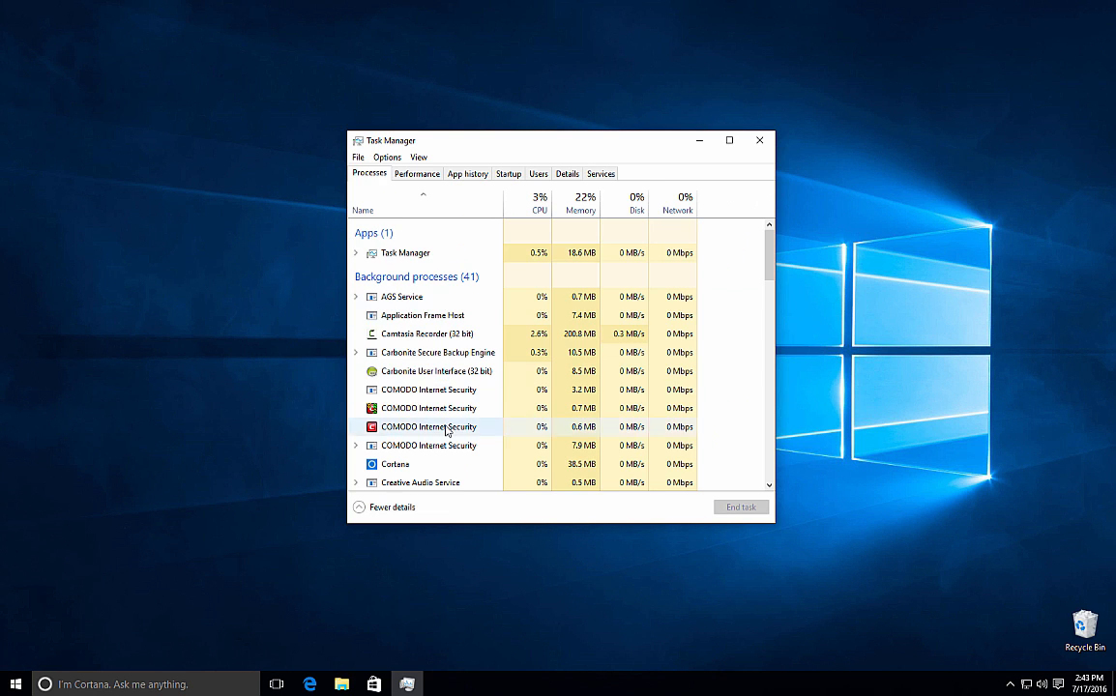
{"action": "scroll", "coordinate": [450, 379], "scroll_direction": "down", "scroll_amount": 1}
{"action": "scroll", "coordinate": [474, 328], "scroll_direction": "up", "scroll_amount": 1}
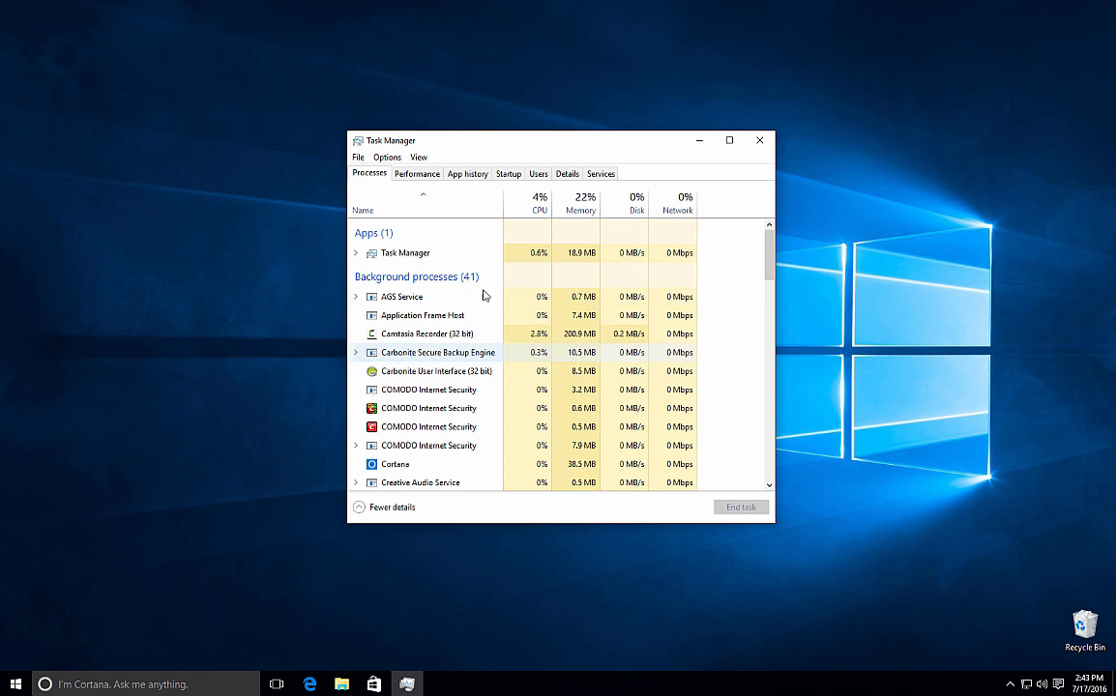
{"action": "left_click", "coordinate": [564, 175]}
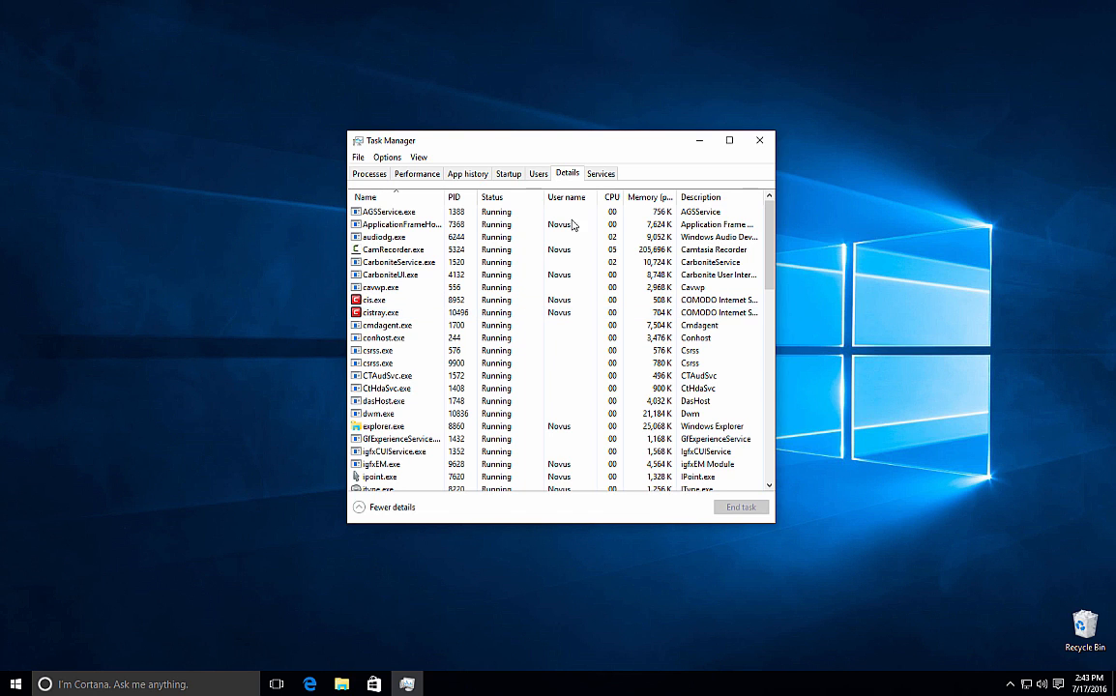
Browse the Windows services and inspect the available service actions for the stopped DsmSvc and the running DsSvc without applying any
{"action": "left_click", "coordinate": [602, 175]}
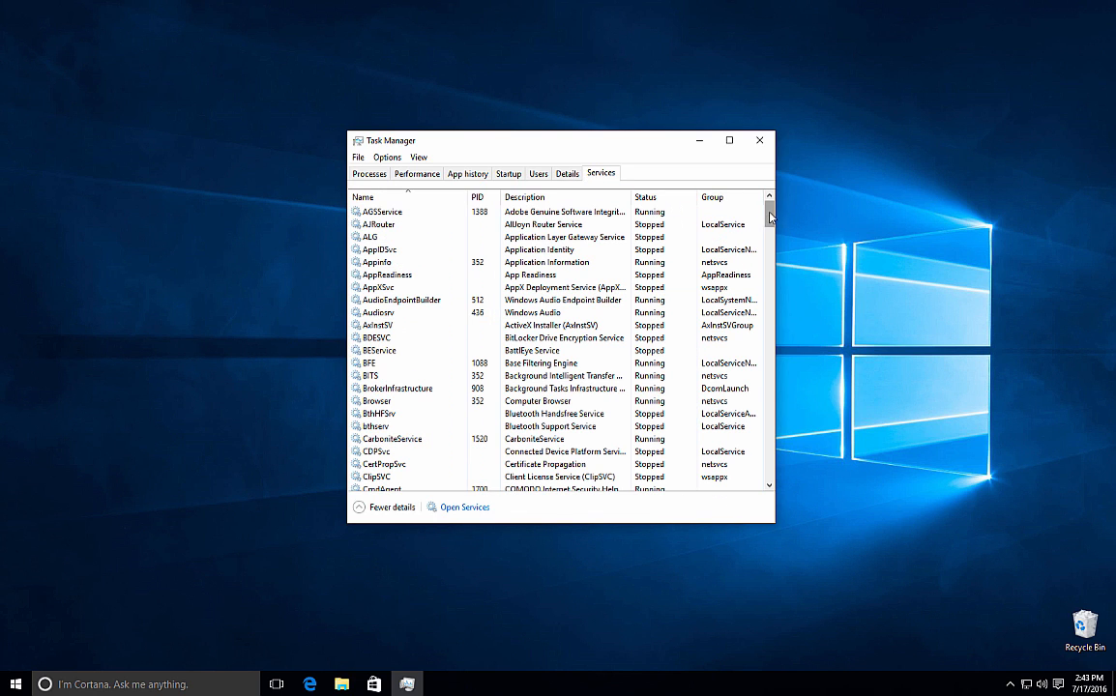
{"action": "left_click_drag", "start_coordinate": [770, 213], "coordinate": [770, 269]}
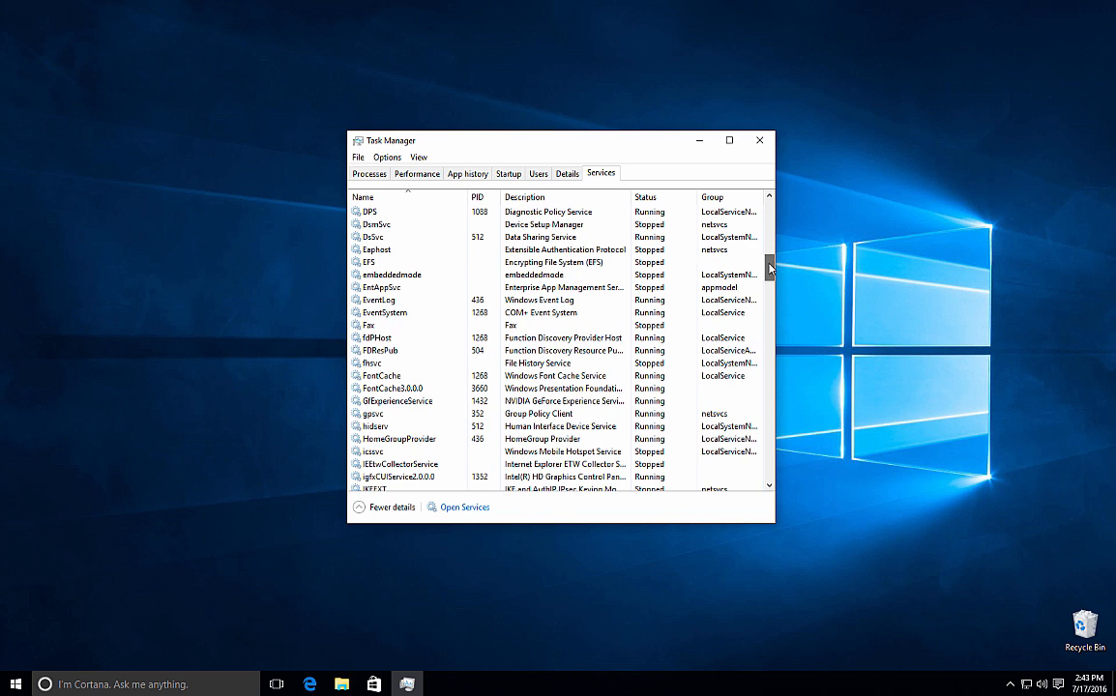
{"action": "left_click", "coordinate": [685, 227]}
{"action": "left_click", "coordinate": [676, 238]}
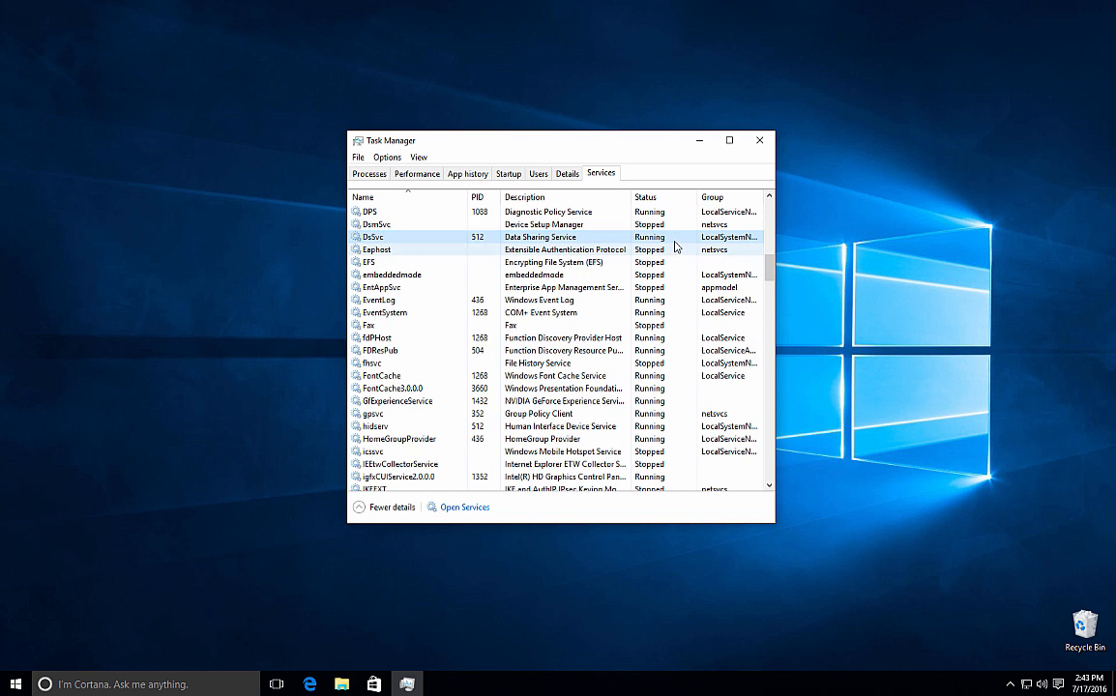
{"action": "left_click", "coordinate": [661, 226]}
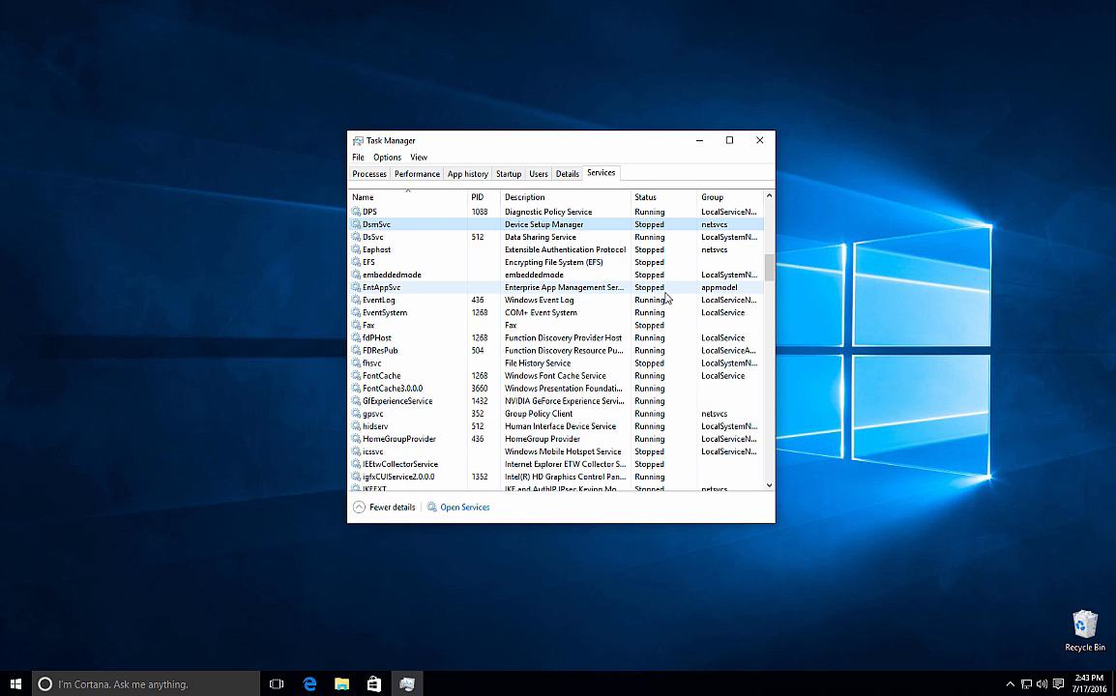
{"action": "right_click", "coordinate": [426, 226]}
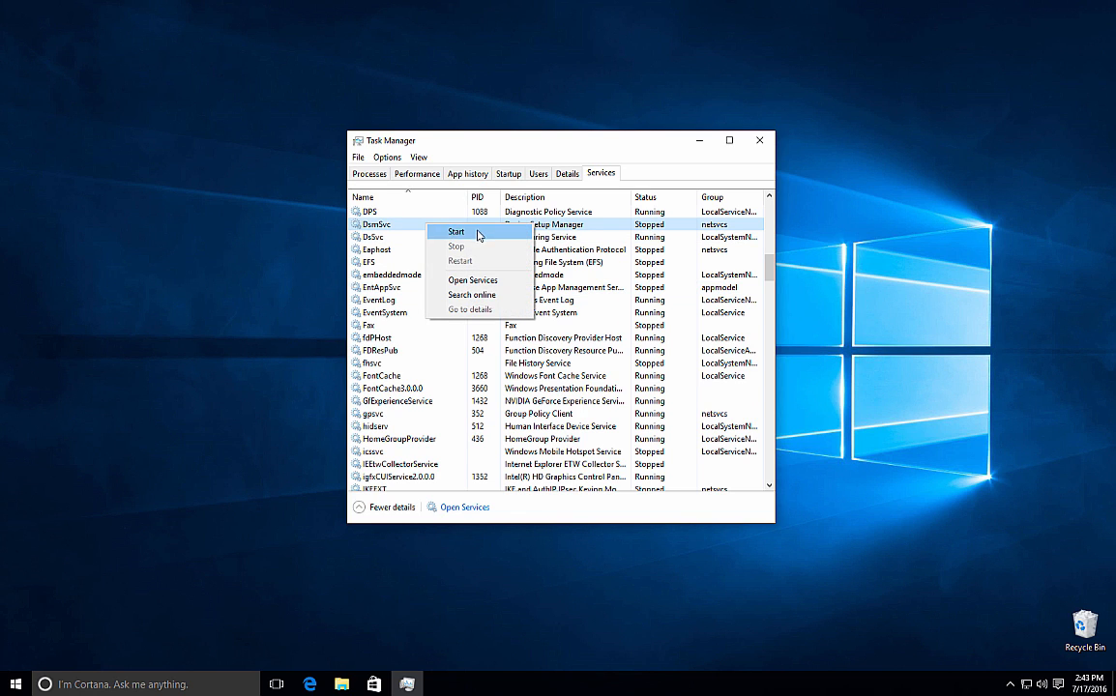
{"action": "left_click", "coordinate": [599, 242]}
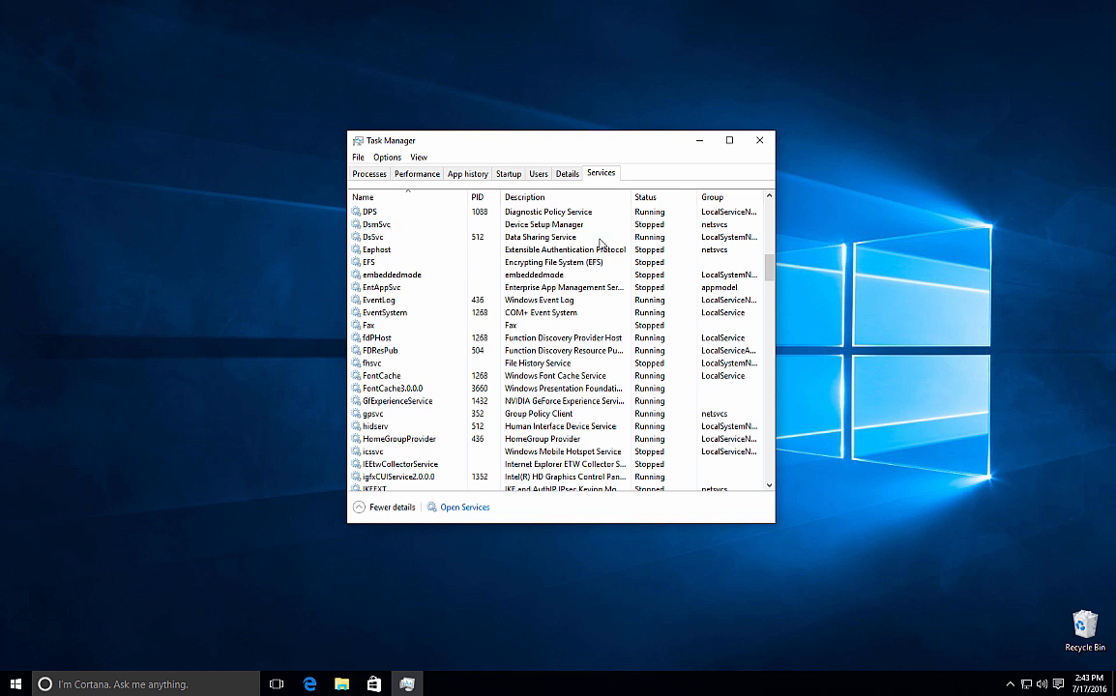
{"action": "right_click", "coordinate": [417, 238]}
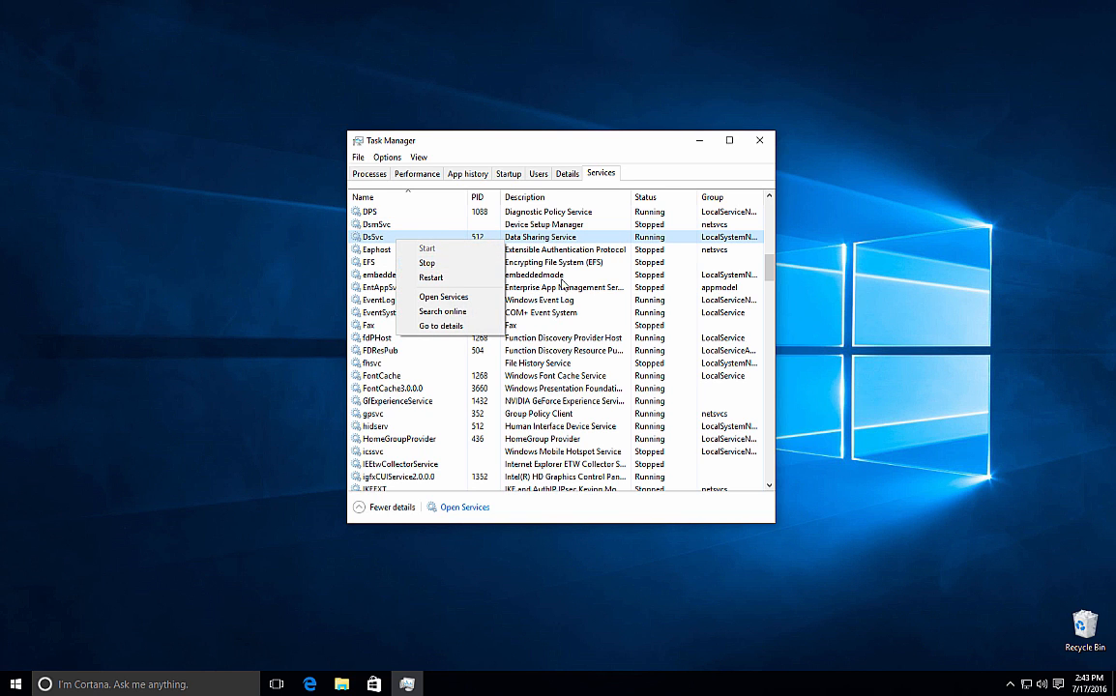
{"action": "left_click", "coordinate": [695, 243]}
Look through the services list from its beginning, comparing descriptions, statuses and groups, and return to the first entry
{"action": "left_click_drag", "start_coordinate": [773, 277], "coordinate": [766, 209]}
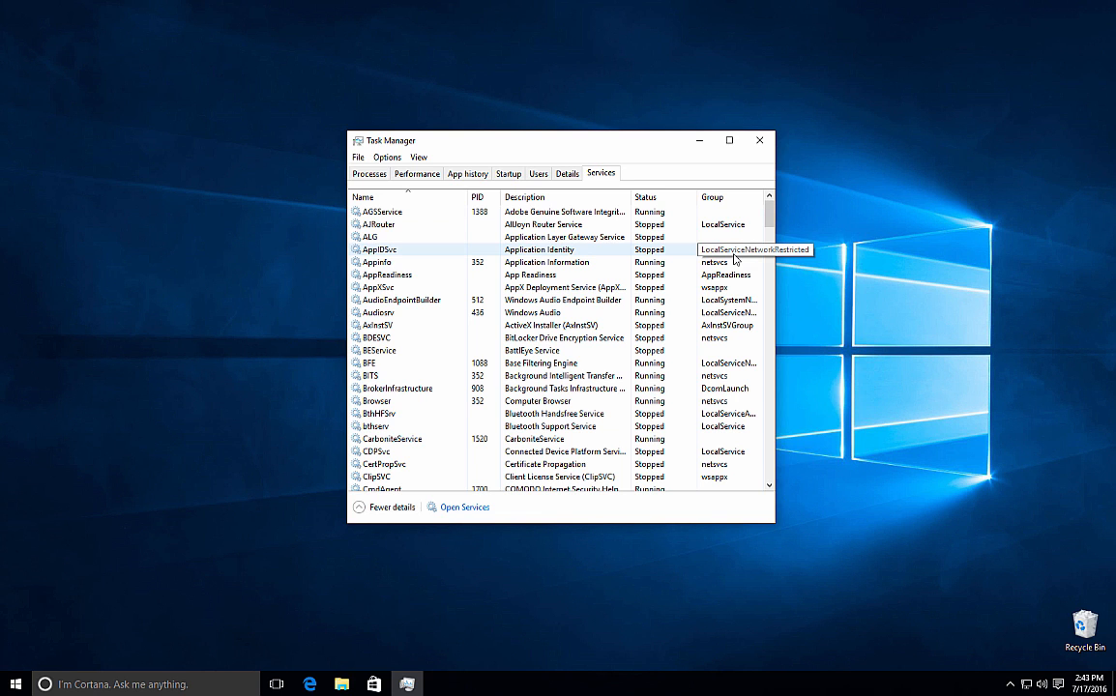
{"action": "scroll", "coordinate": [592, 319], "scroll_direction": "down", "scroll_amount": 20}
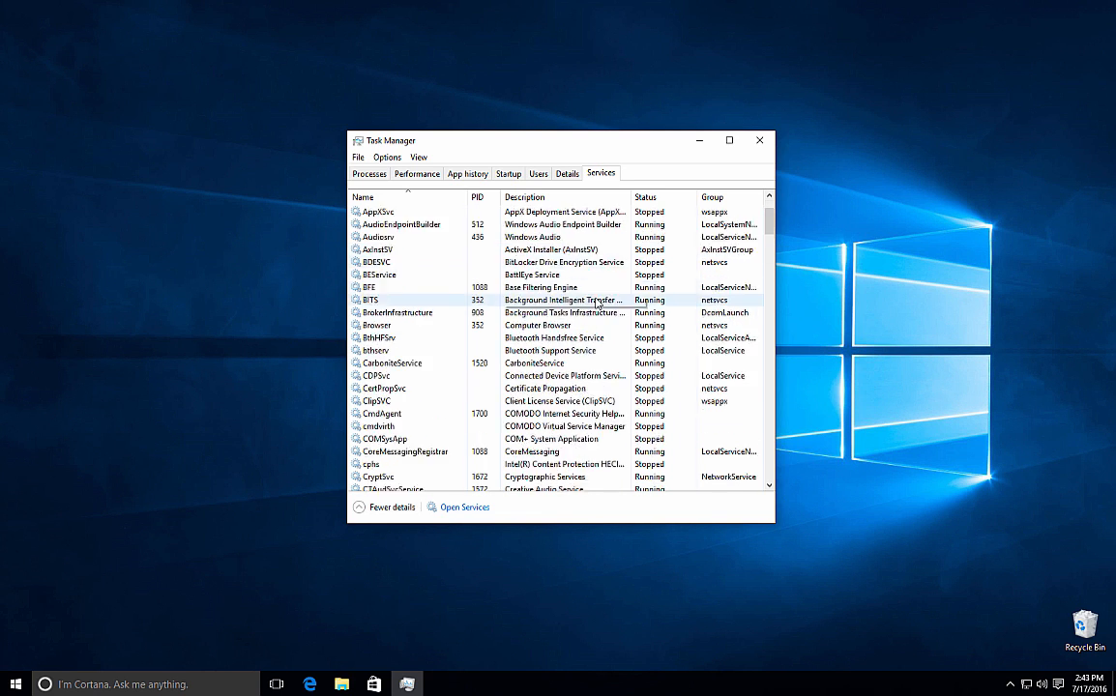
{"action": "scroll", "coordinate": [592, 319], "scroll_direction": "down", "scroll_amount": 9}
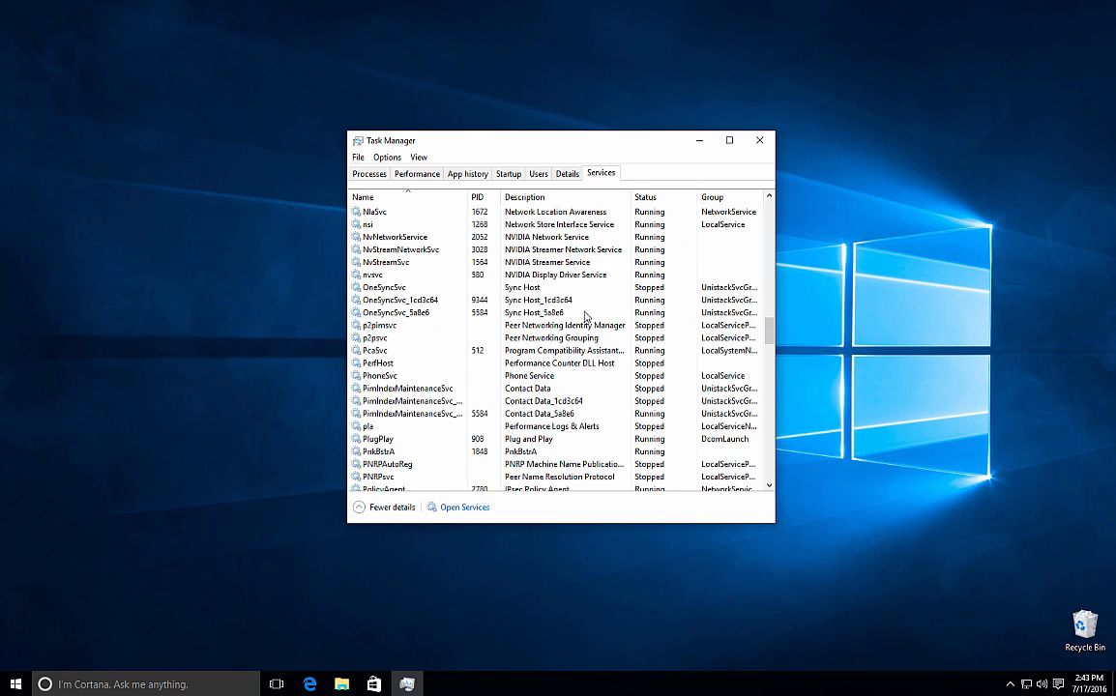
{"action": "left_click_drag", "start_coordinate": [770, 326], "coordinate": [769, 214]}
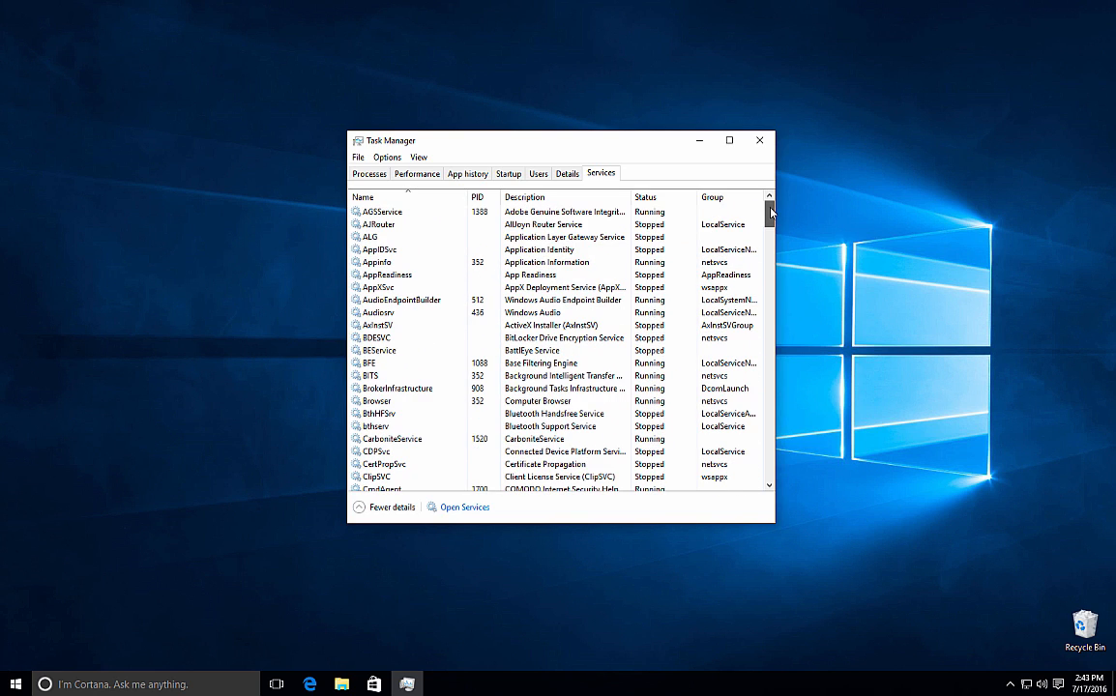
Return to the grouped process list, bring up the dialog for creating a new task, and shift it slightly
{"action": "left_click", "coordinate": [372, 176]}
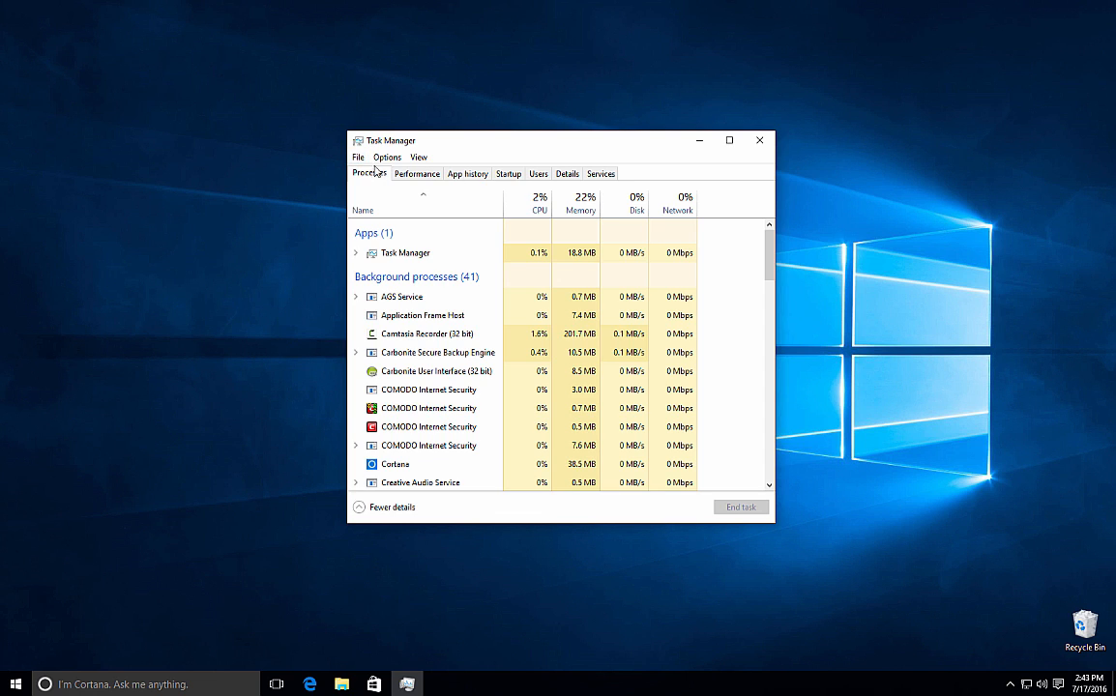
{"action": "left_click", "coordinate": [358, 158]}
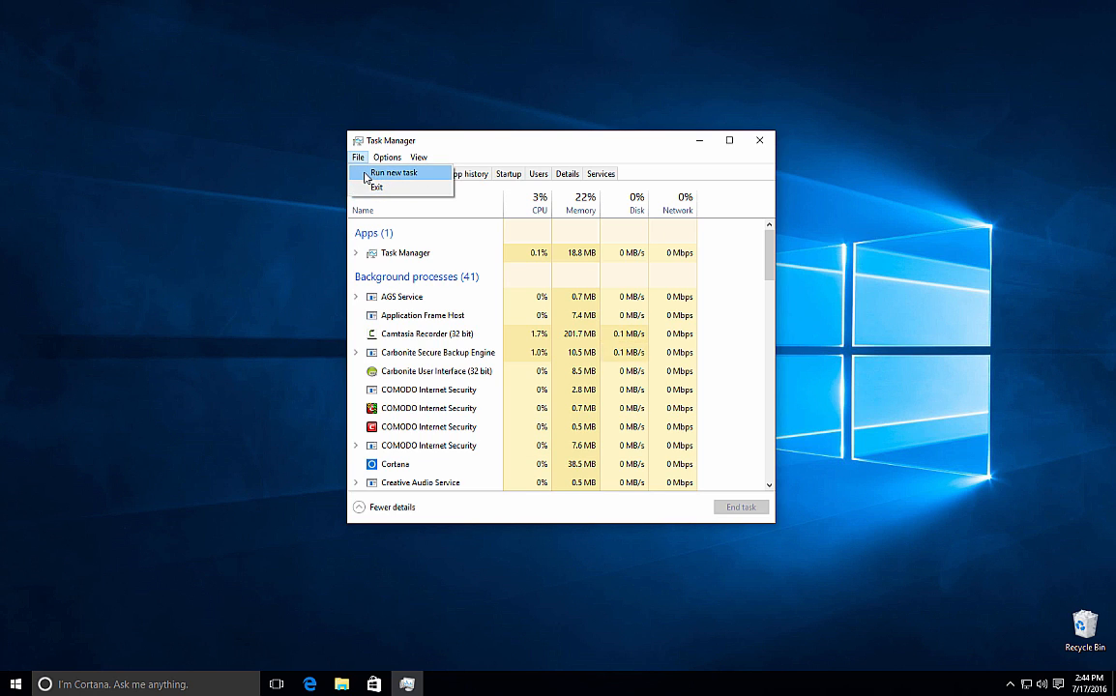
{"action": "left_click", "coordinate": [390, 176]}
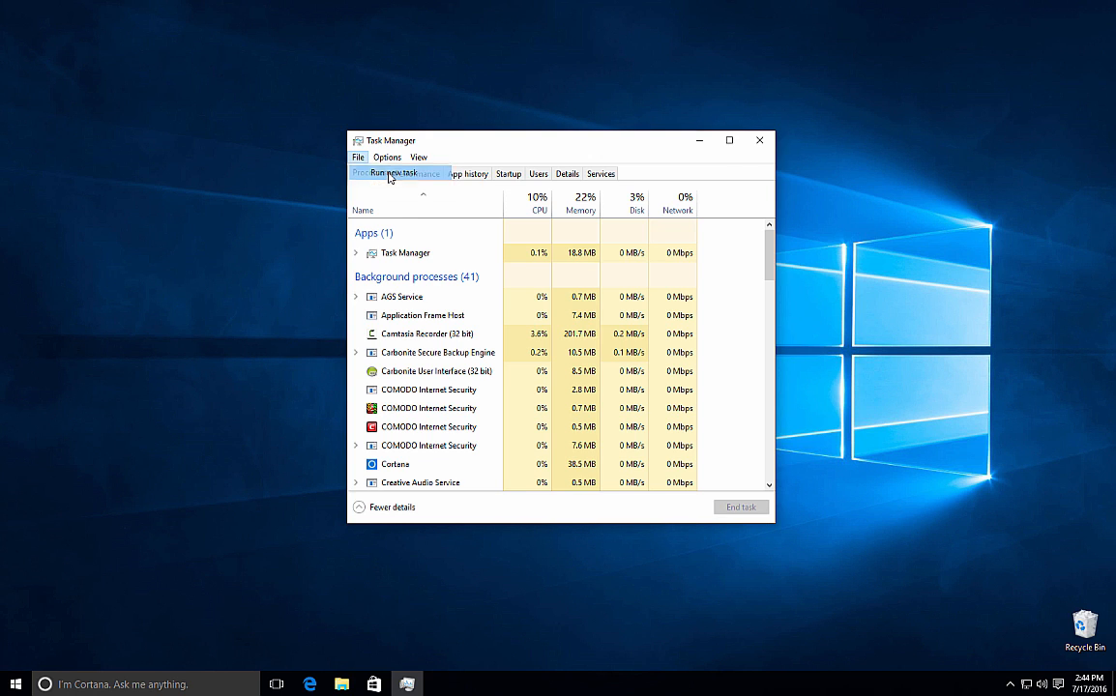
{"action": "left_click_drag", "start_coordinate": [445, 179], "coordinate": [450, 198]}
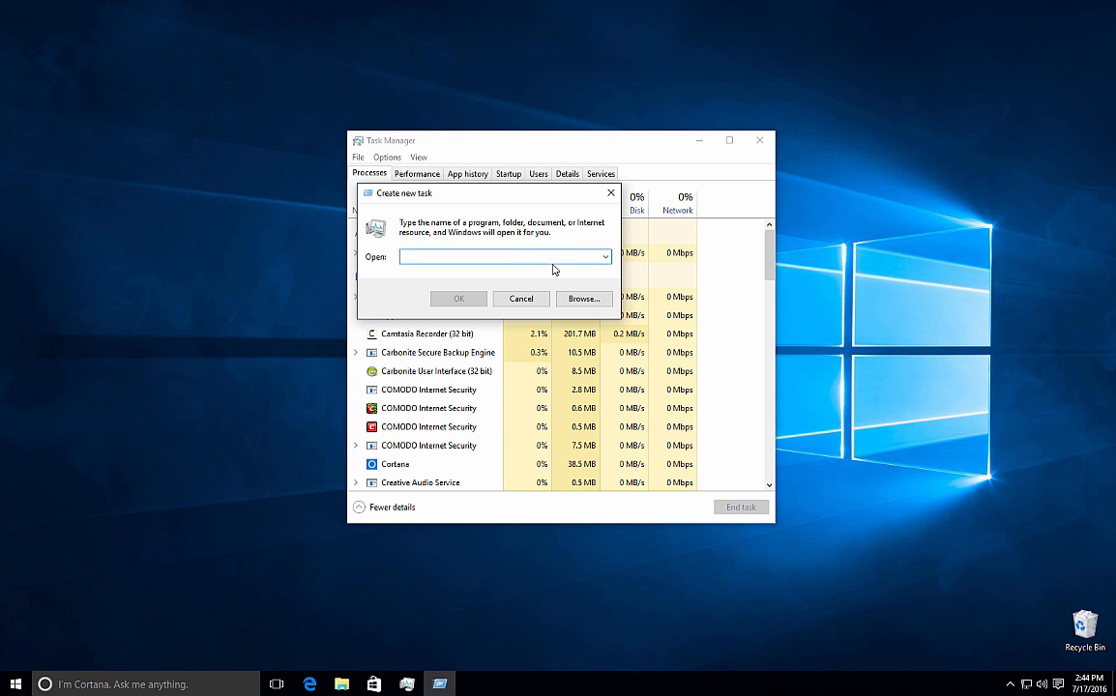
Browse for the cmd application in C:\Windows\System32 and run it as a new task
{"action": "left_click", "coordinate": [580, 299]}
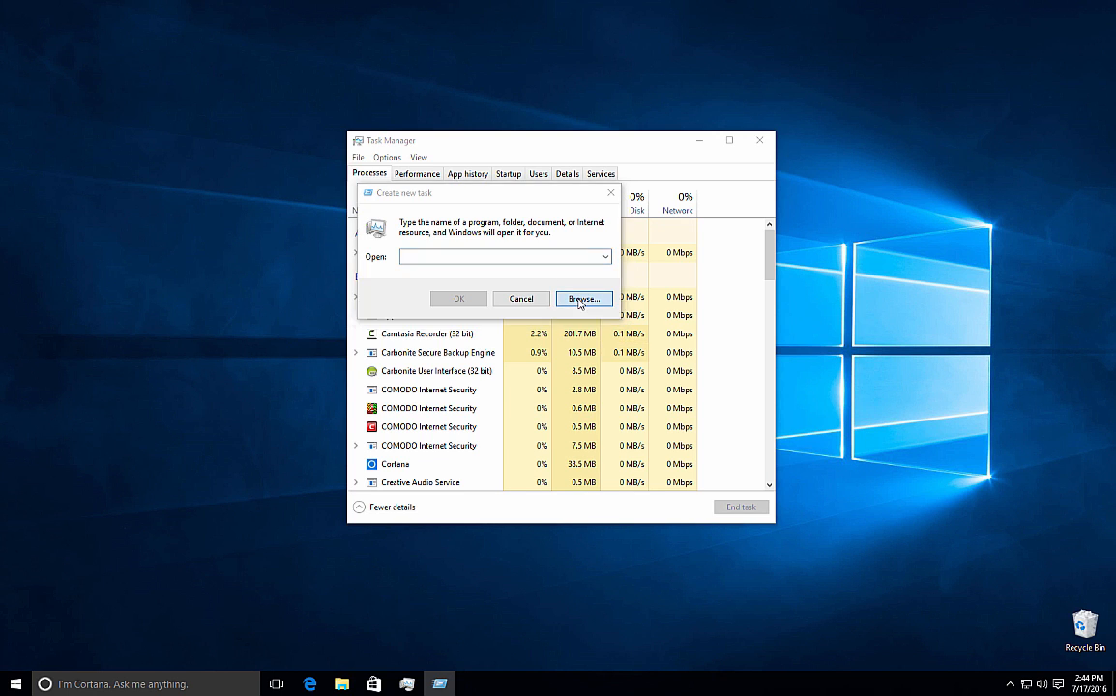
{"action": "left_click_drag", "start_coordinate": [566, 214], "coordinate": [518, 193]}
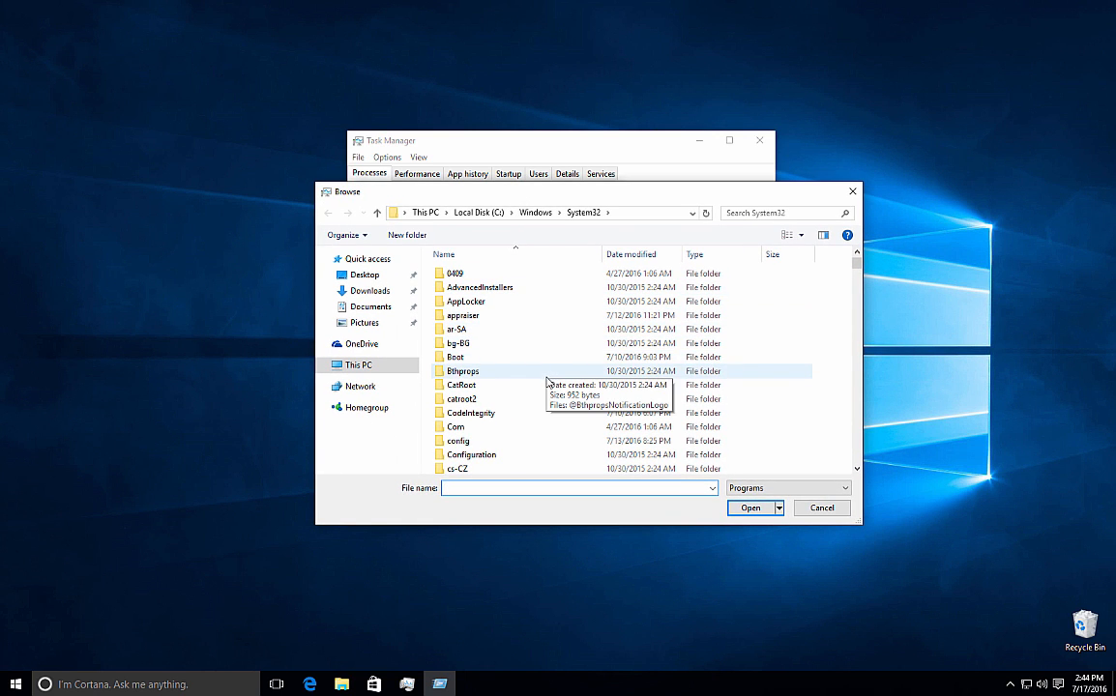
{"action": "scroll", "coordinate": [546, 383], "scroll_direction": "down", "scroll_amount": 6}
{"action": "scroll", "coordinate": [547, 383], "scroll_direction": "down", "scroll_amount": 20}
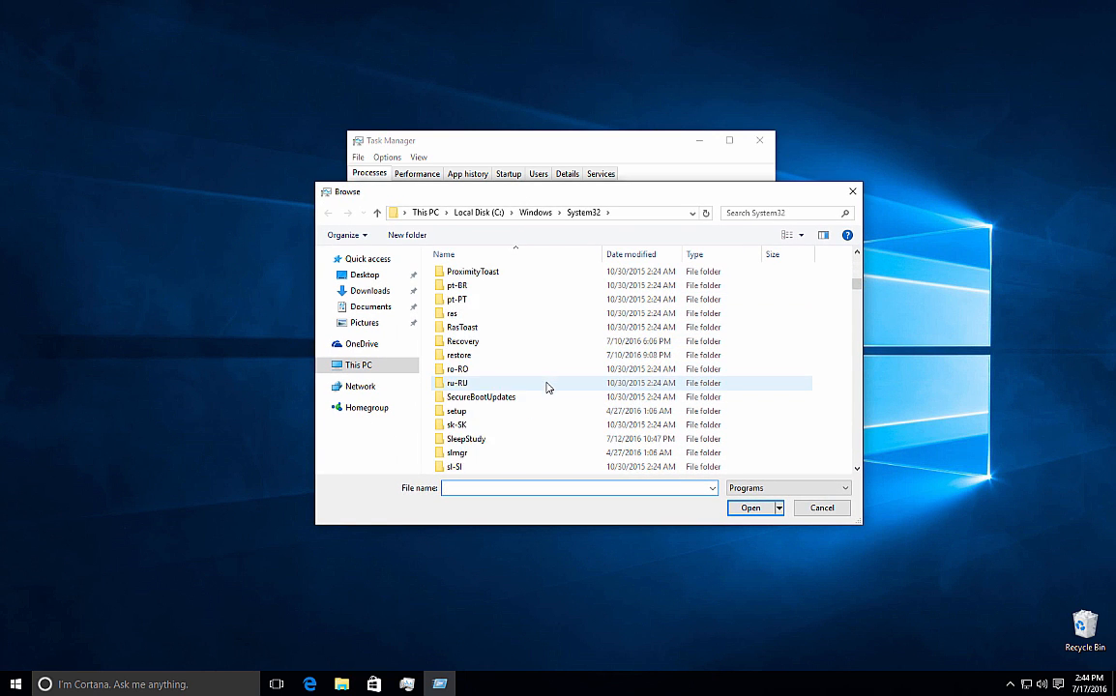
{"action": "scroll", "coordinate": [546, 387], "scroll_direction": "down", "scroll_amount": 11}
{"action": "scroll", "coordinate": [546, 388], "scroll_direction": "up", "scroll_amount": 6}
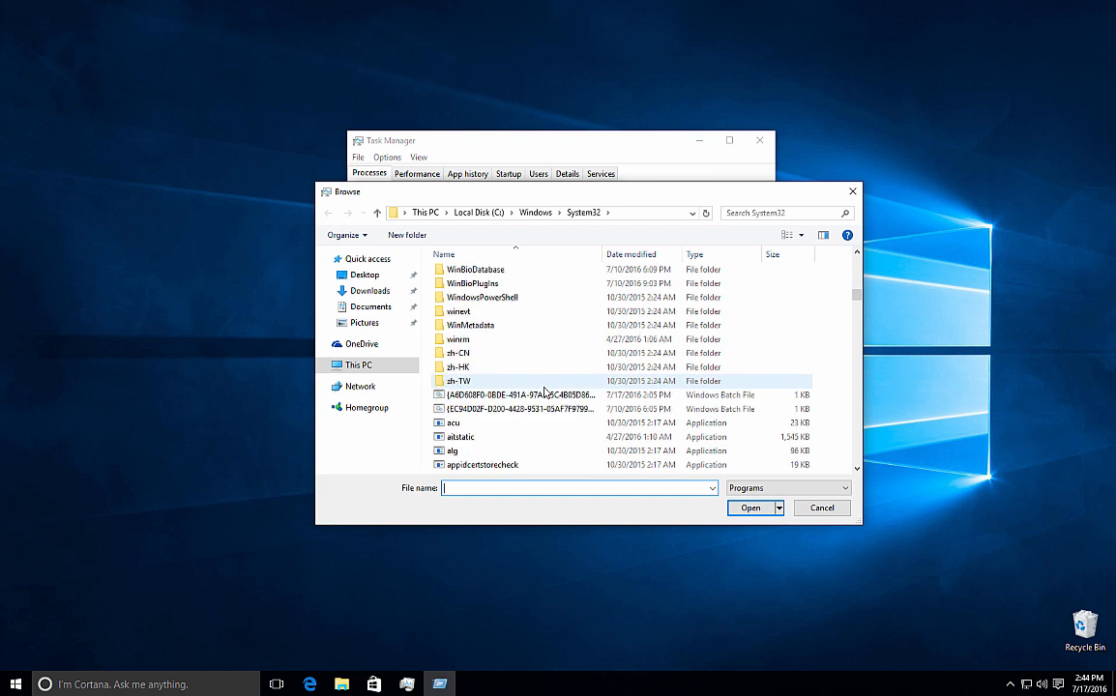
{"action": "scroll", "coordinate": [545, 392], "scroll_direction": "up", "scroll_amount": 3}
{"action": "scroll", "coordinate": [542, 393], "scroll_direction": "down", "scroll_amount": 11}
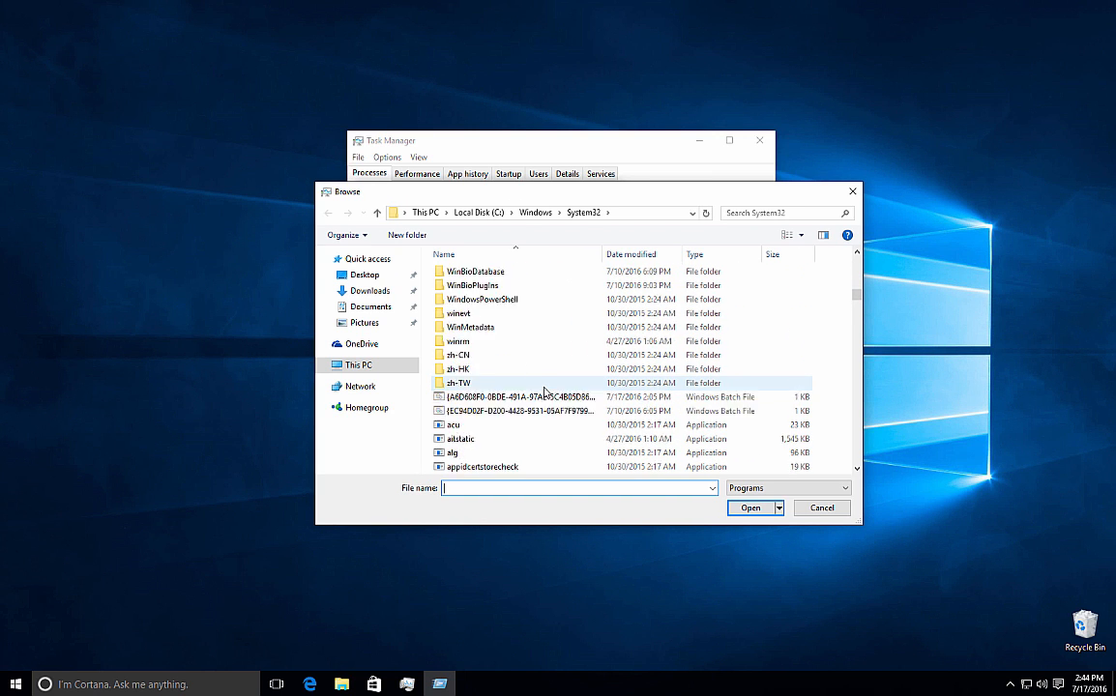
{"action": "scroll", "coordinate": [539, 394], "scroll_direction": "down", "scroll_amount": 16}
{"action": "scroll", "coordinate": [538, 397], "scroll_direction": "up", "scroll_amount": 1}
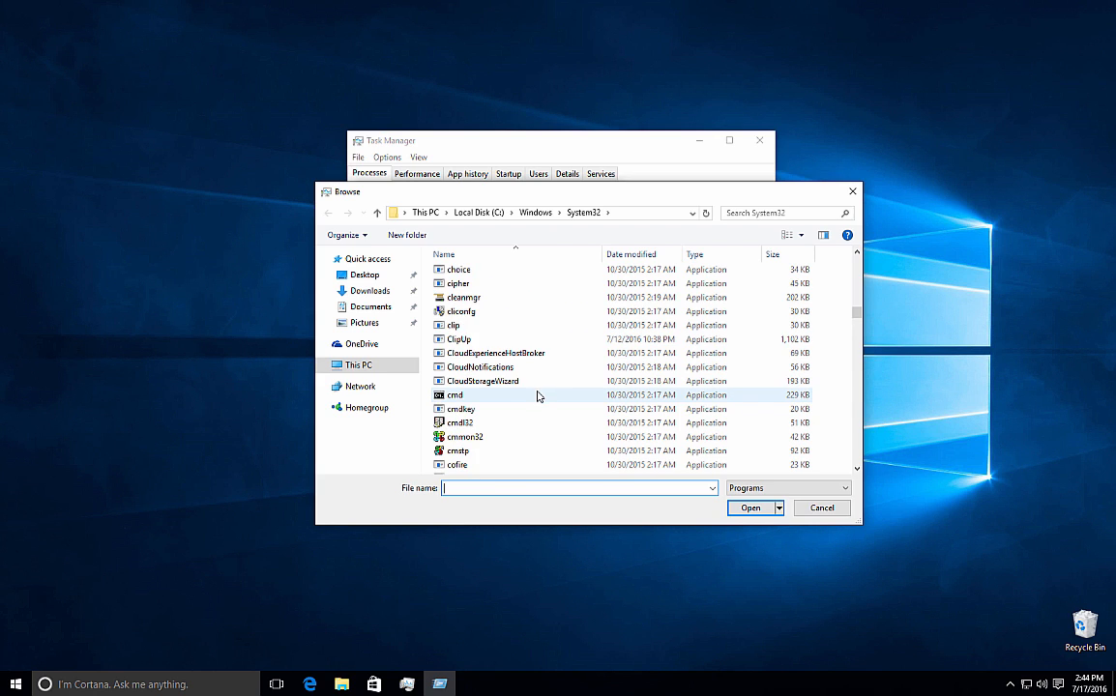
{"action": "left_click", "coordinate": [455, 399]}
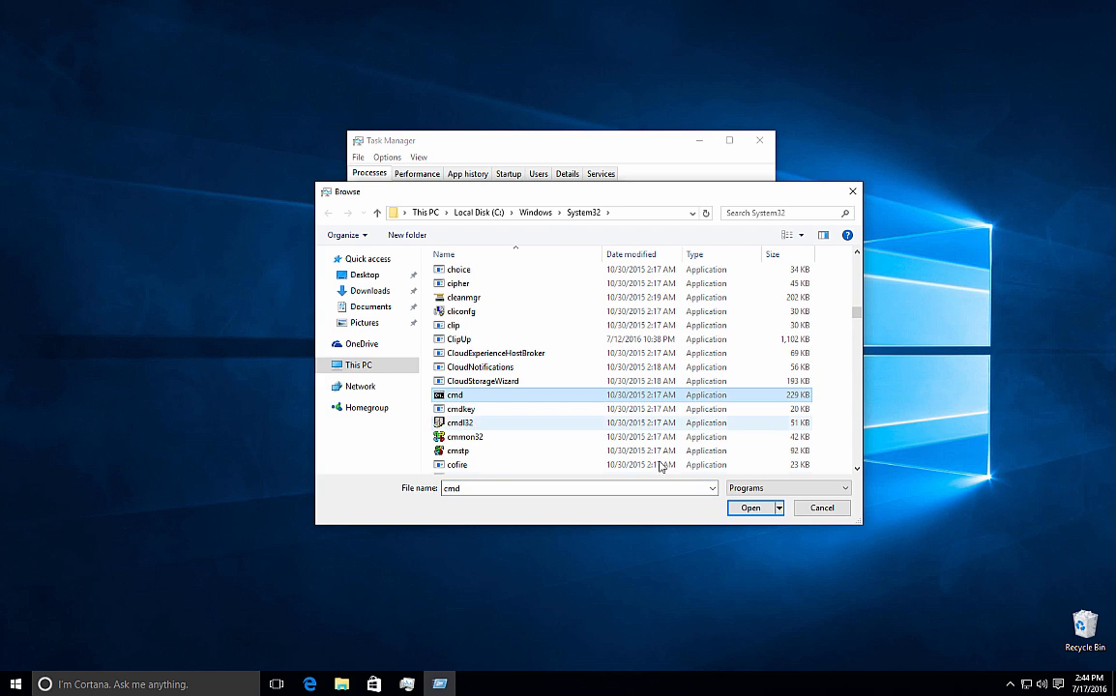
{"action": "left_click", "coordinate": [751, 511]}
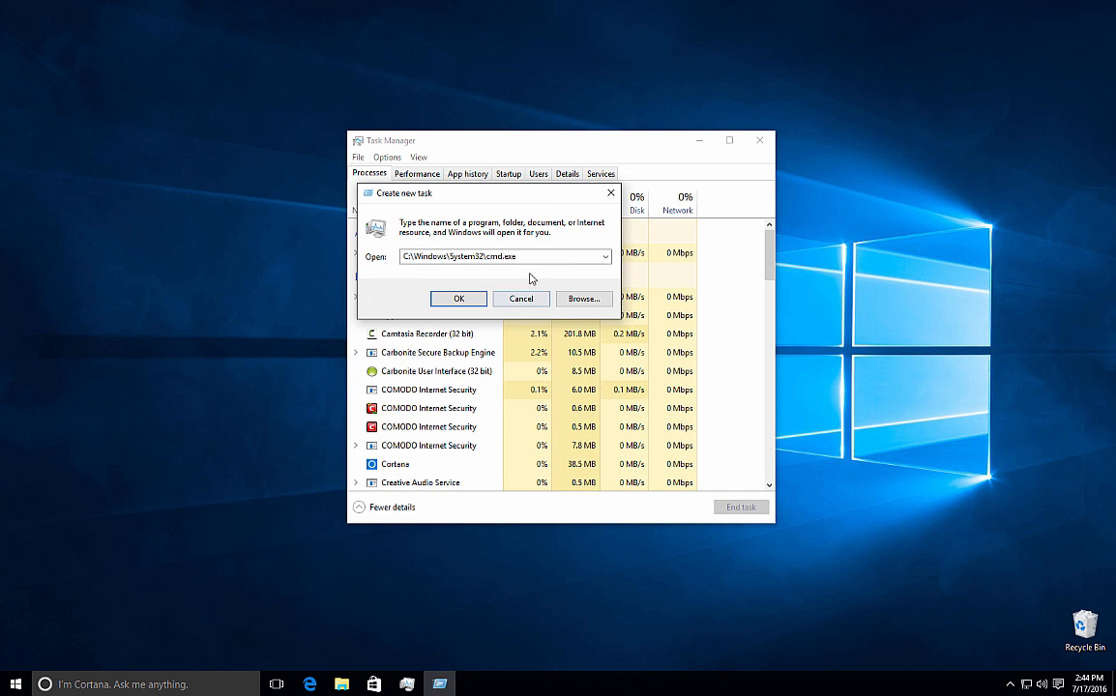
{"action": "left_click", "coordinate": [457, 299]}
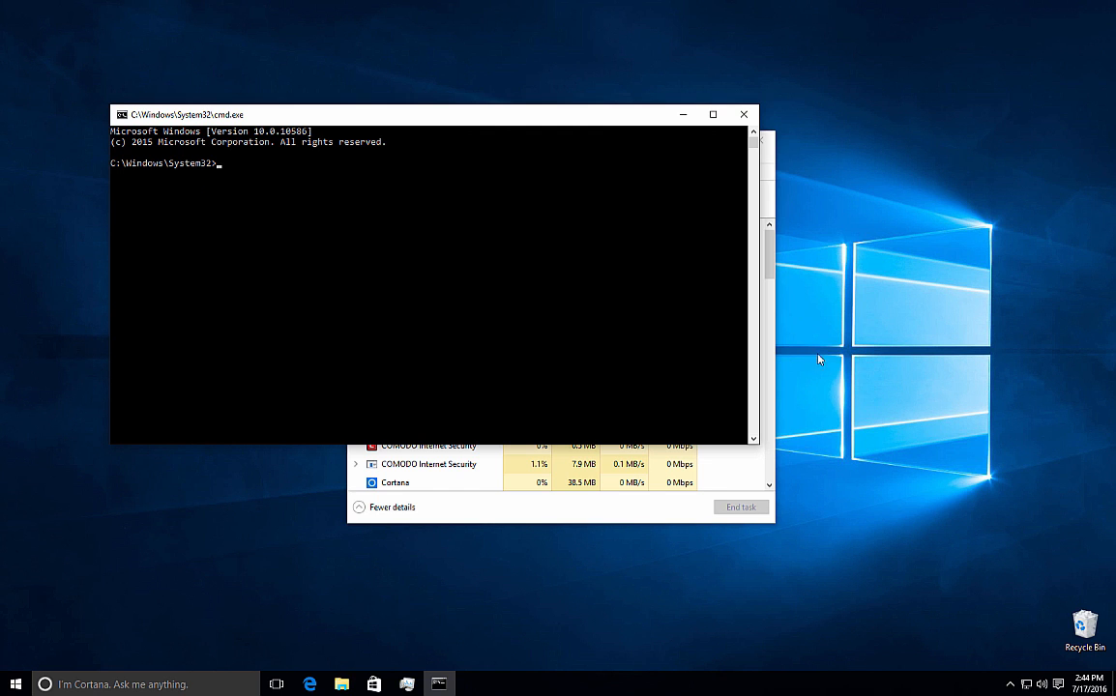
Close the Command Prompt window, and reopen the new-task dialog to review it before cancelling
{"action": "left_click", "coordinate": [744, 115]}
{"action": "left_click", "coordinate": [357, 157]}
{"action": "left_click", "coordinate": [368, 174]}
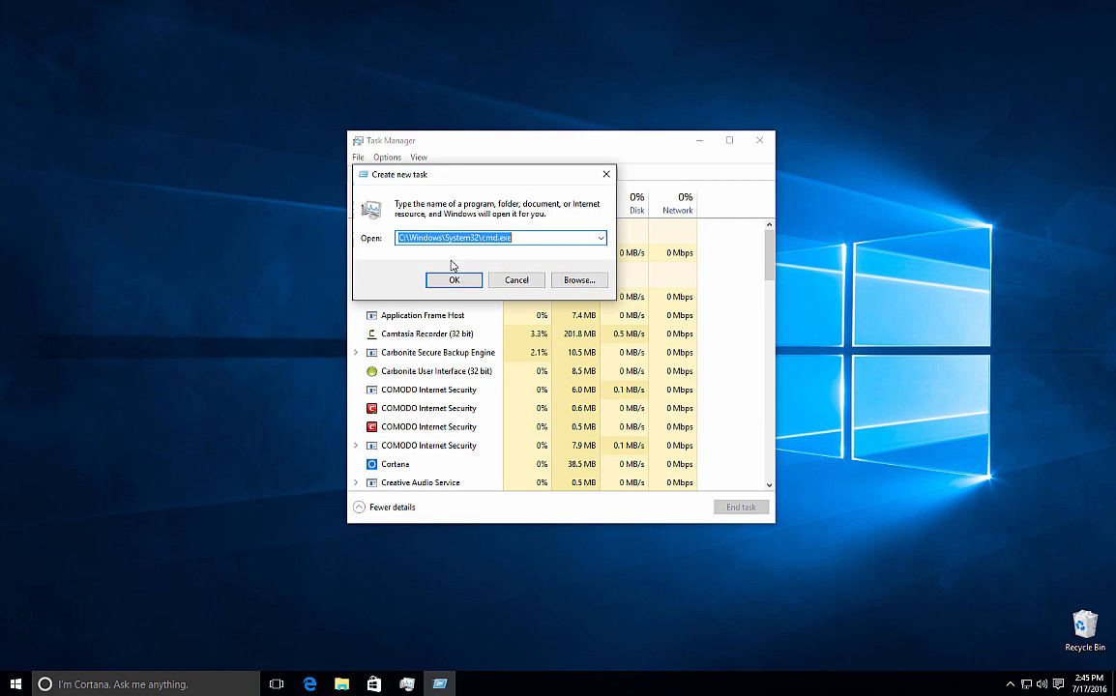
{"action": "left_click", "coordinate": [517, 281]}
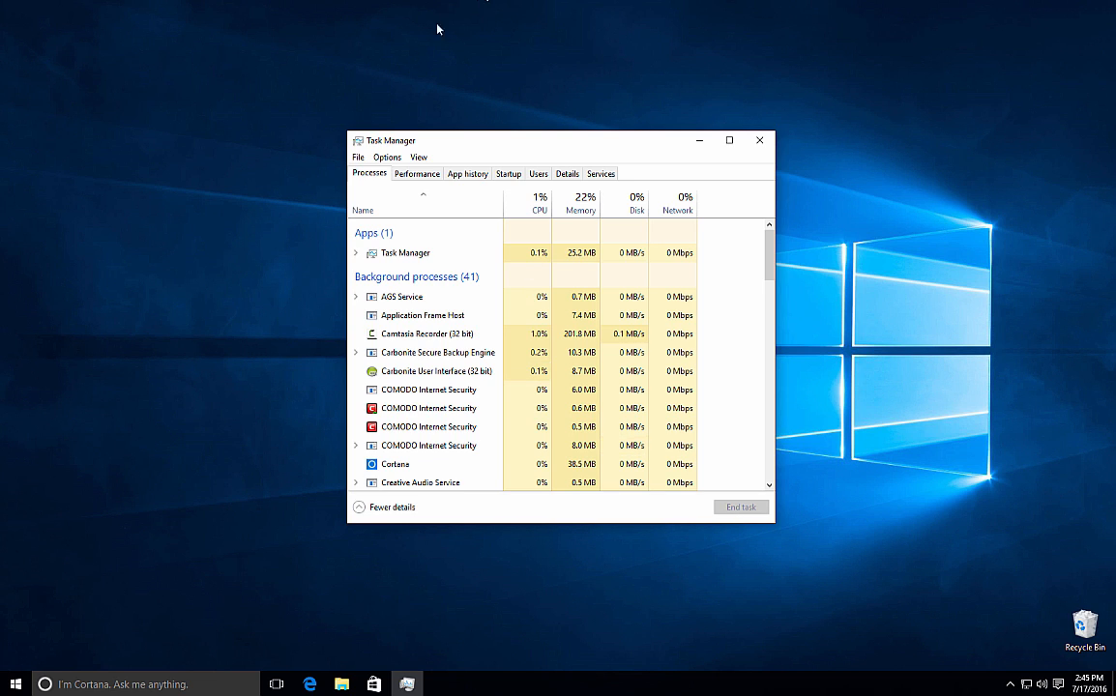
Show the new-task dialog again and cancel it, and reduce Task Manager to its compact view with fewer details
{"action": "left_click", "coordinate": [358, 158]}
{"action": "left_click", "coordinate": [379, 171]}
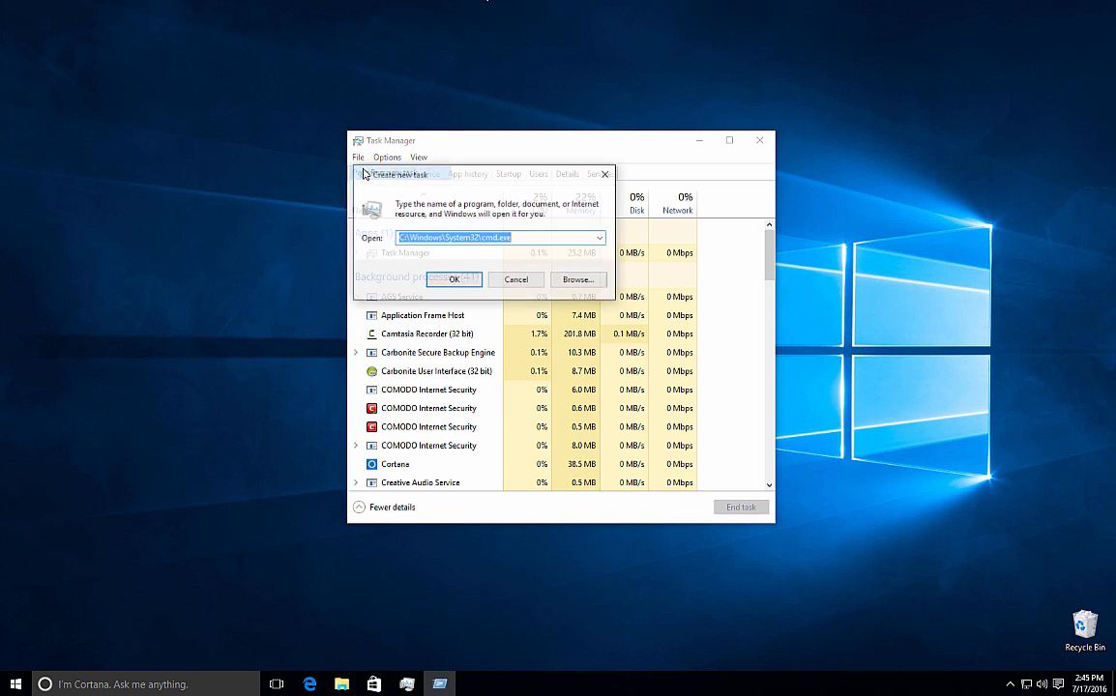
{"action": "left_click", "coordinate": [518, 282]}
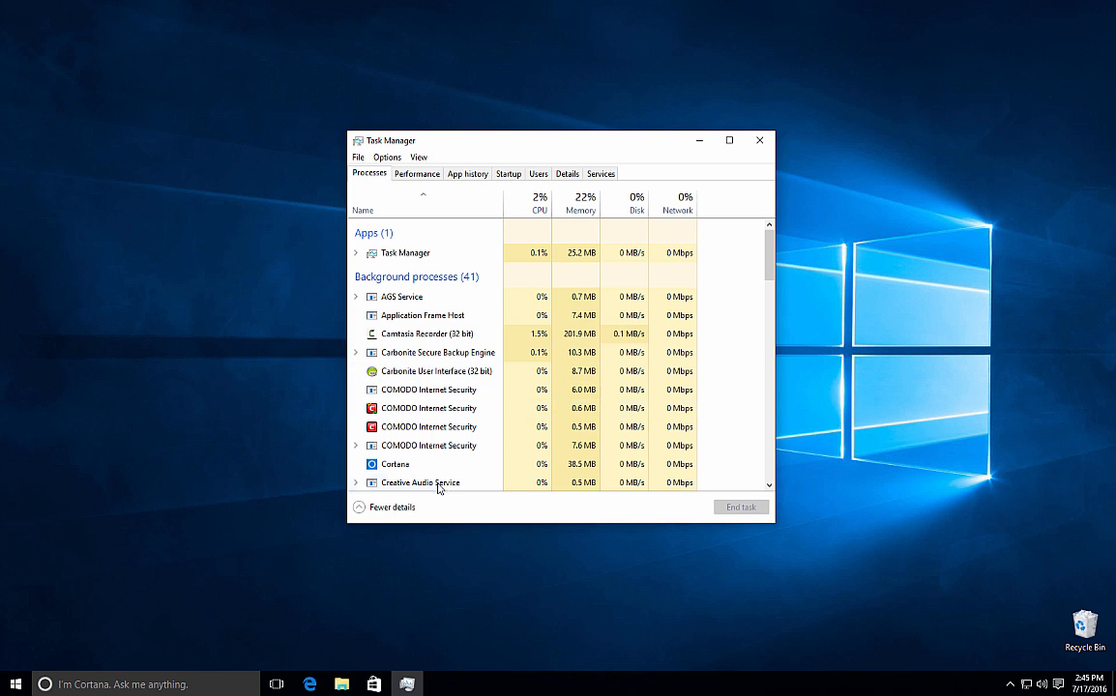
{"action": "left_click", "coordinate": [376, 511]}
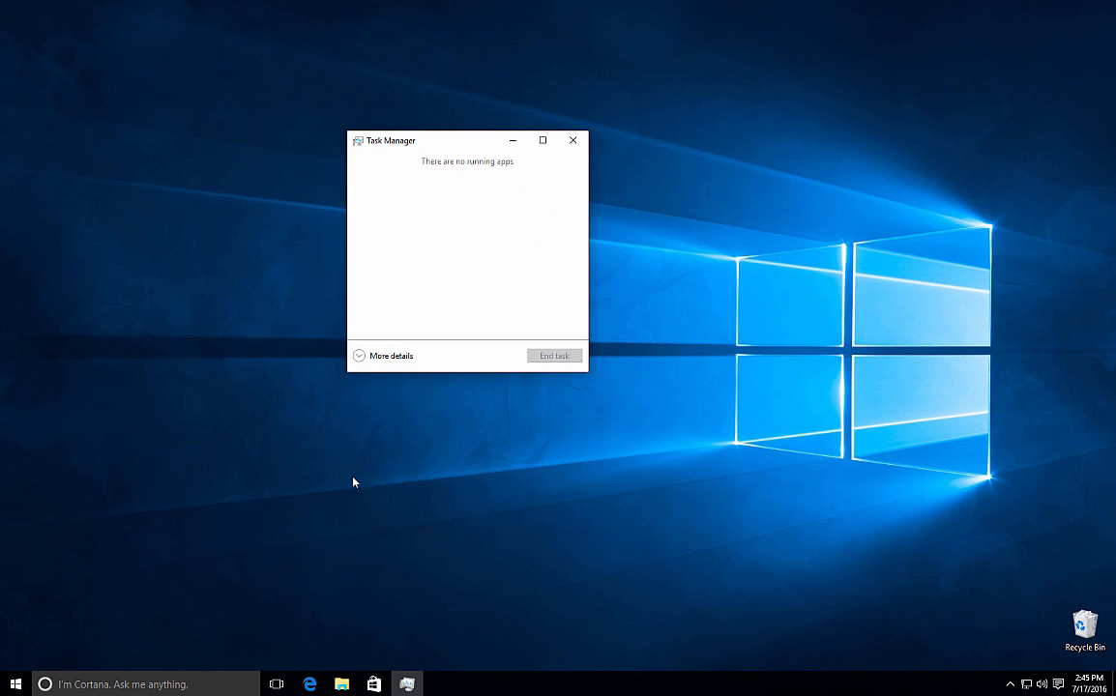